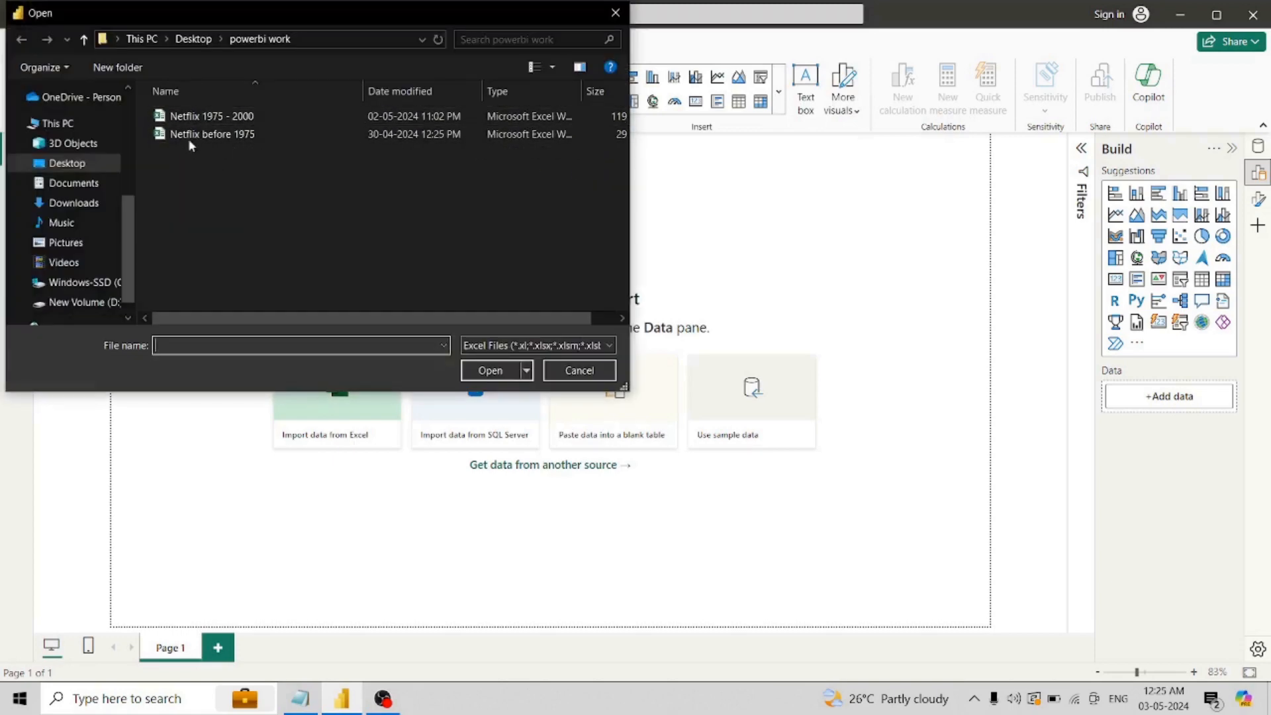
- Import the Query1 sheet from the Netflix 1975 - 2000 workbook and open it for transformation
double_click(224, 117)
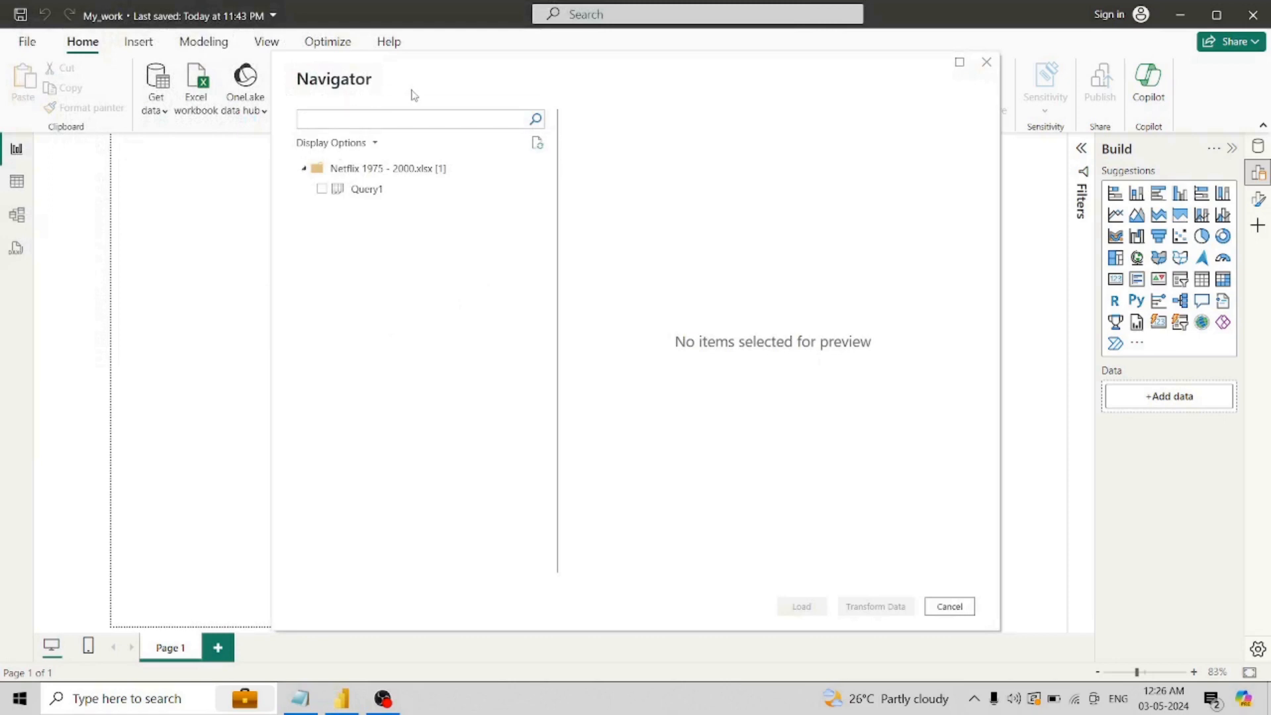
click(322, 188)
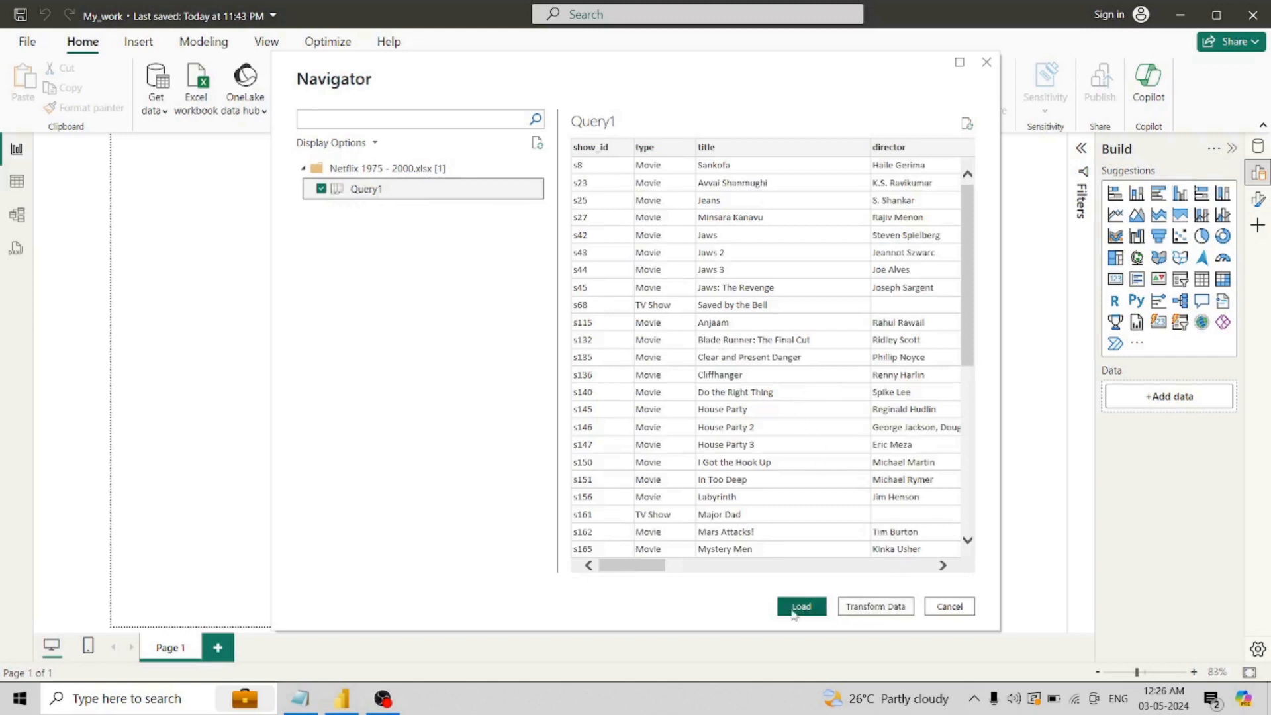
click(883, 607)
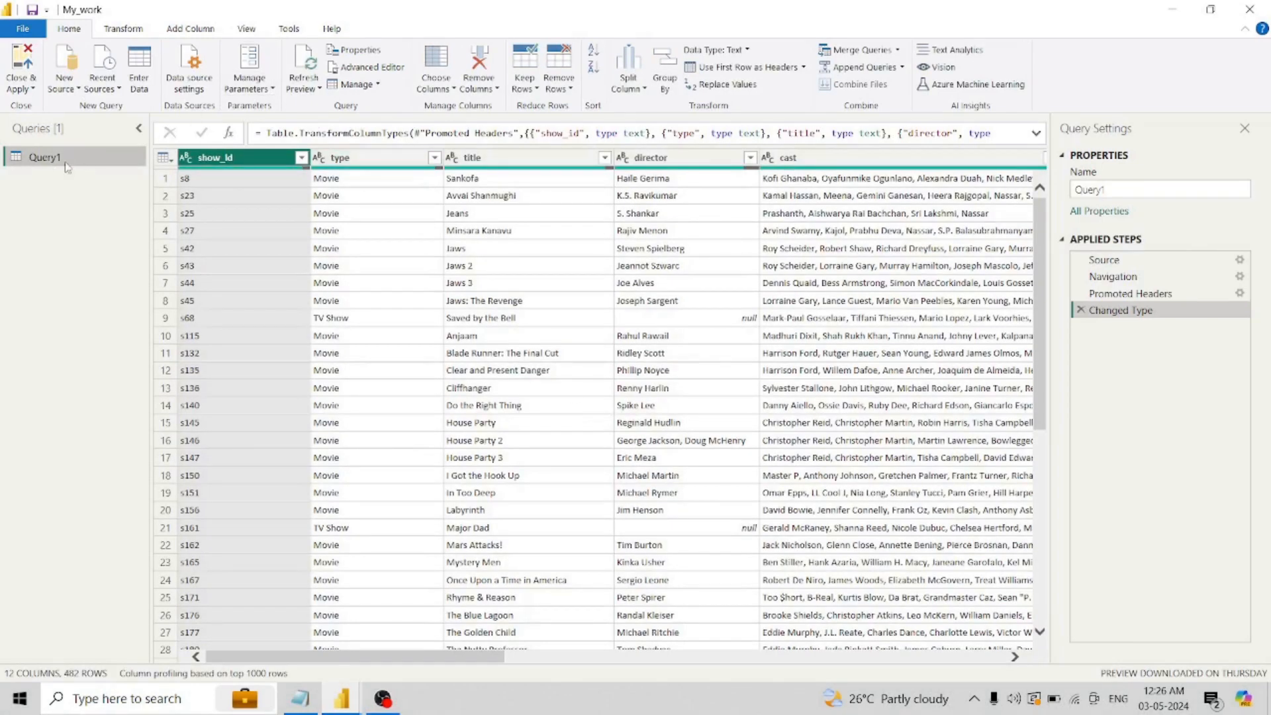
- Rename the imported query as "Netflix data 1975 - 2000"
click(1102, 186)
double_click(1102, 187)
key(Caps_Lock)
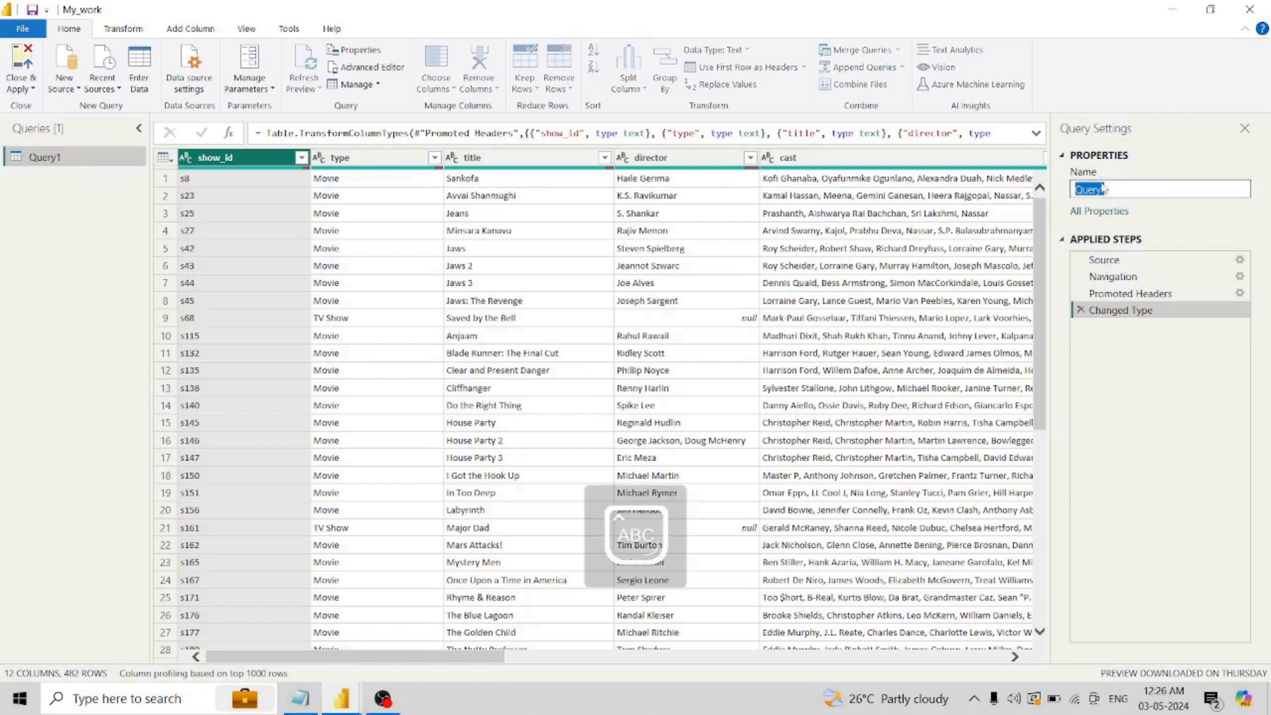
text(Netflix_data_1975 - 2000)
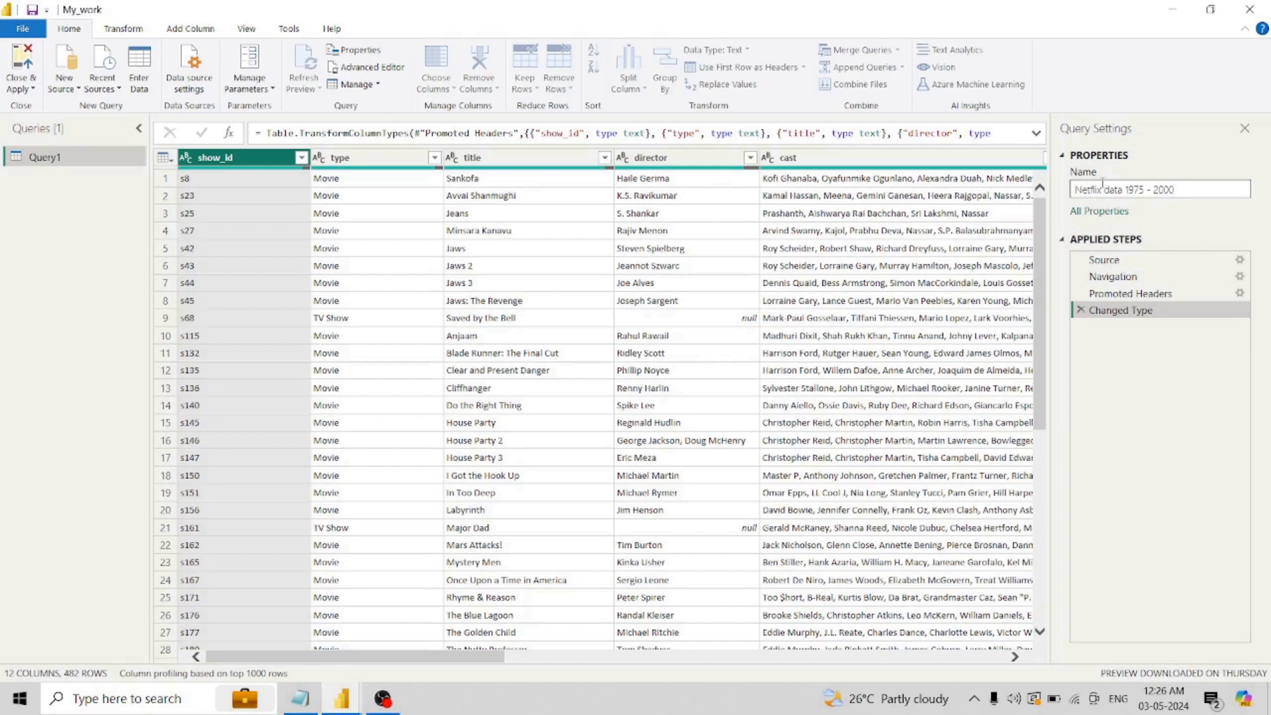
key(Return)
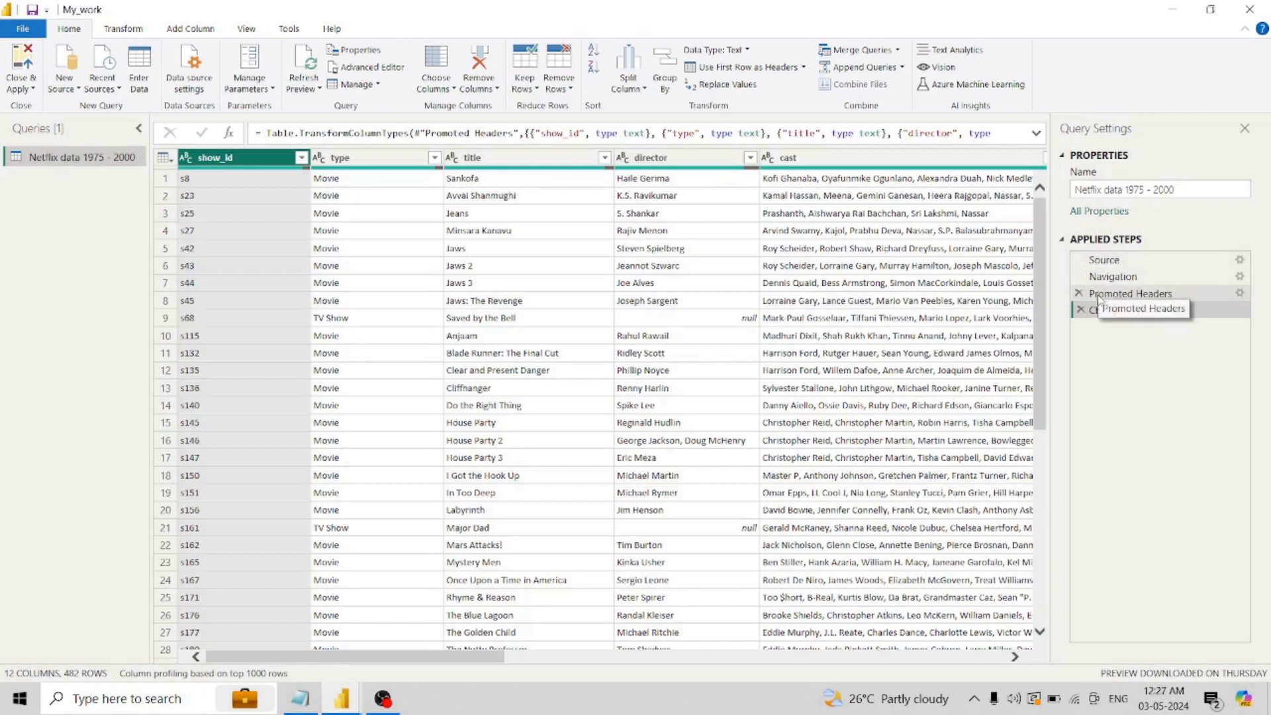
- Examine the query's applied steps from Source through Changed Type, and the data type options of the type and show_id columns
click(1102, 260)
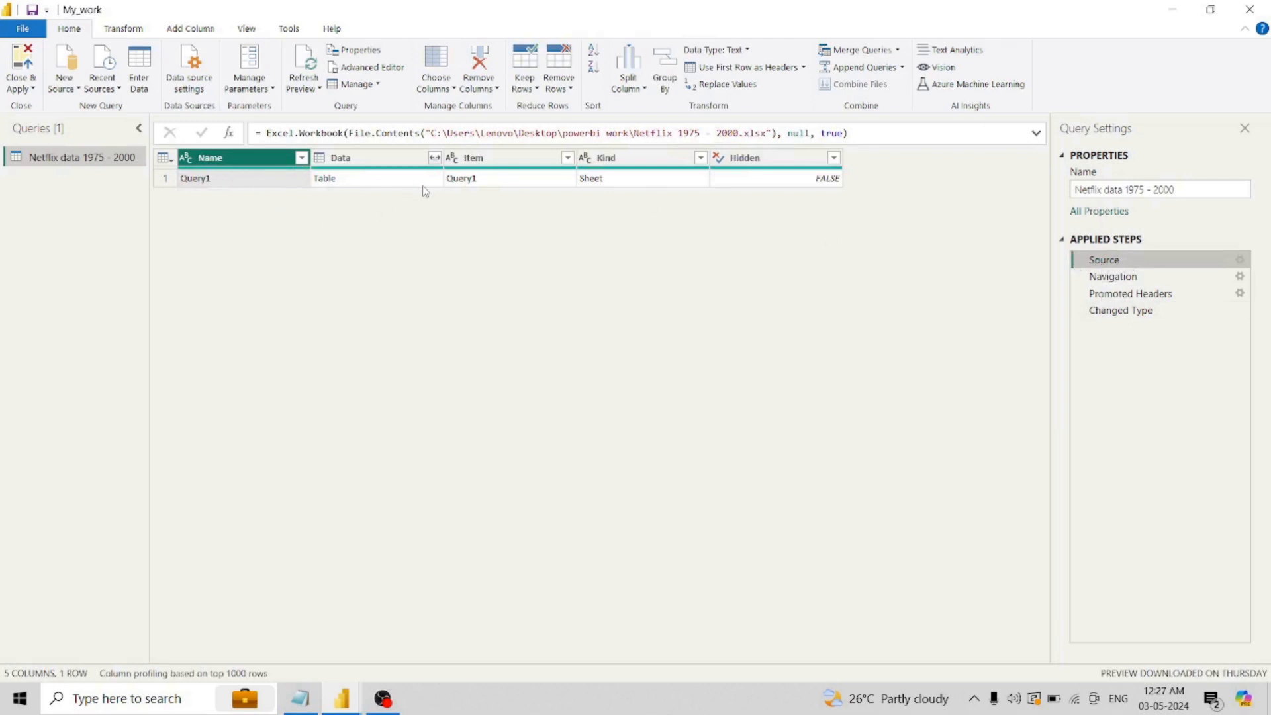
click(1128, 279)
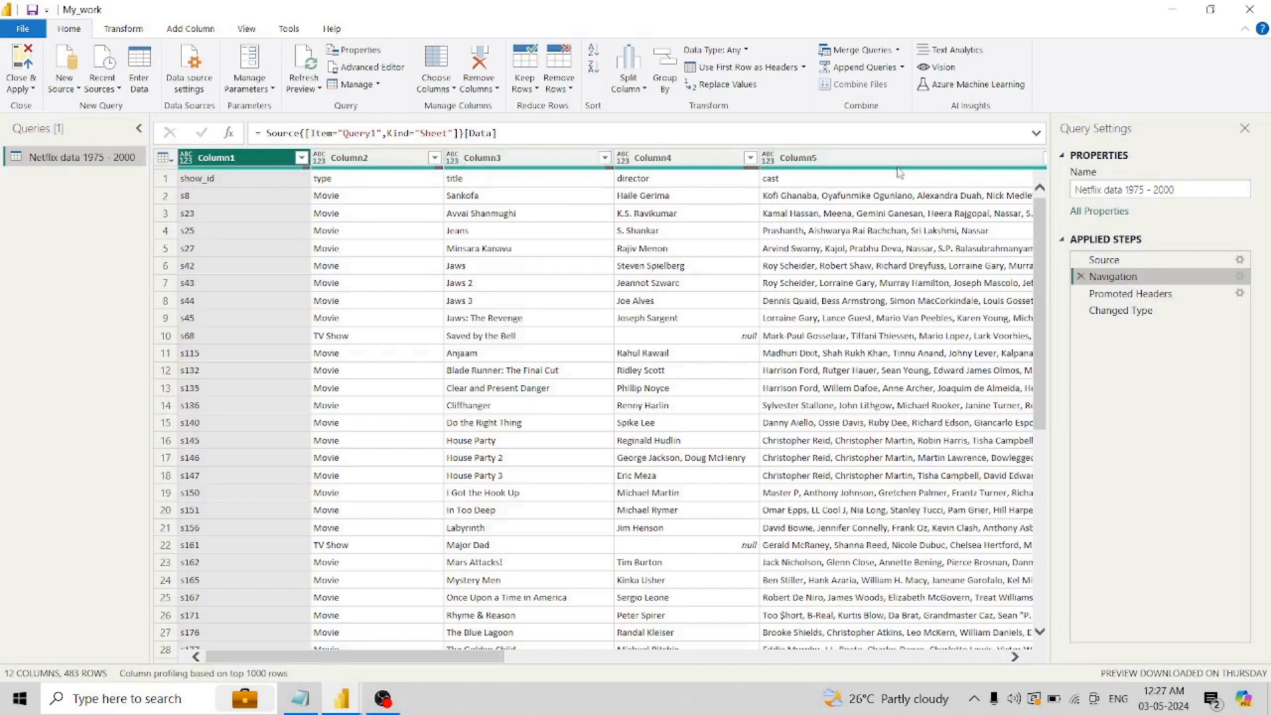
click(164, 180)
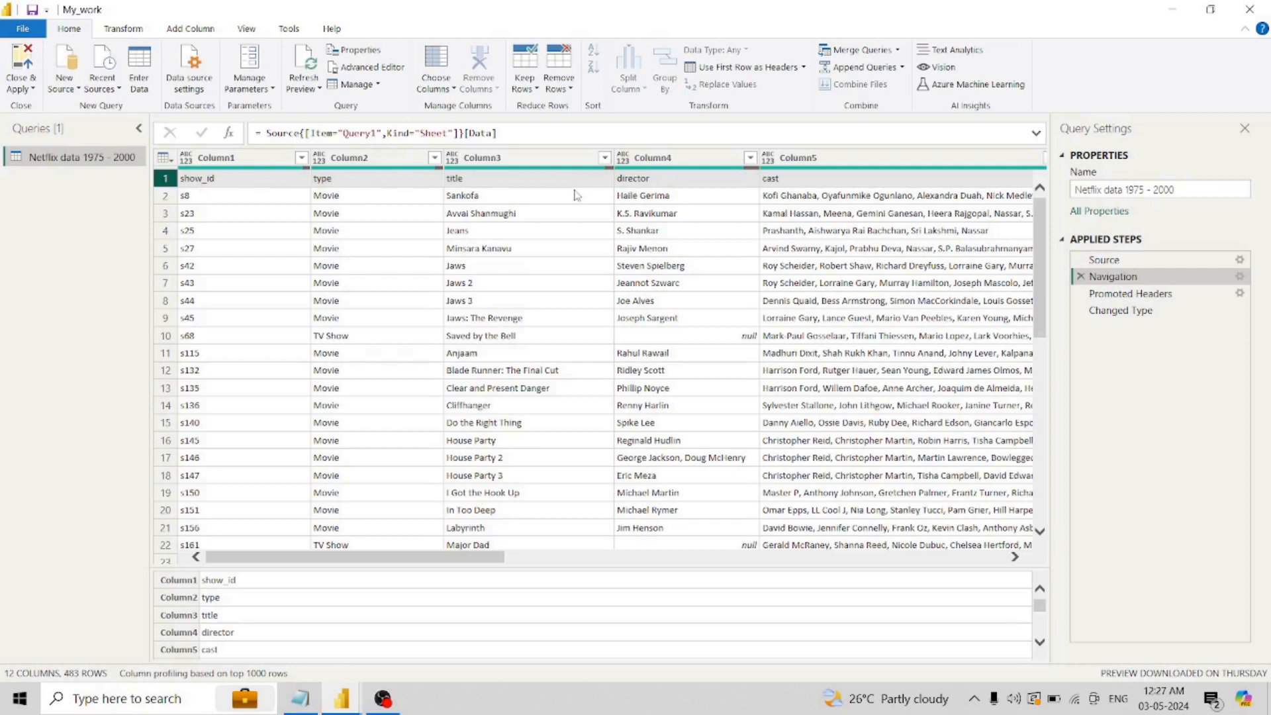
click(1119, 297)
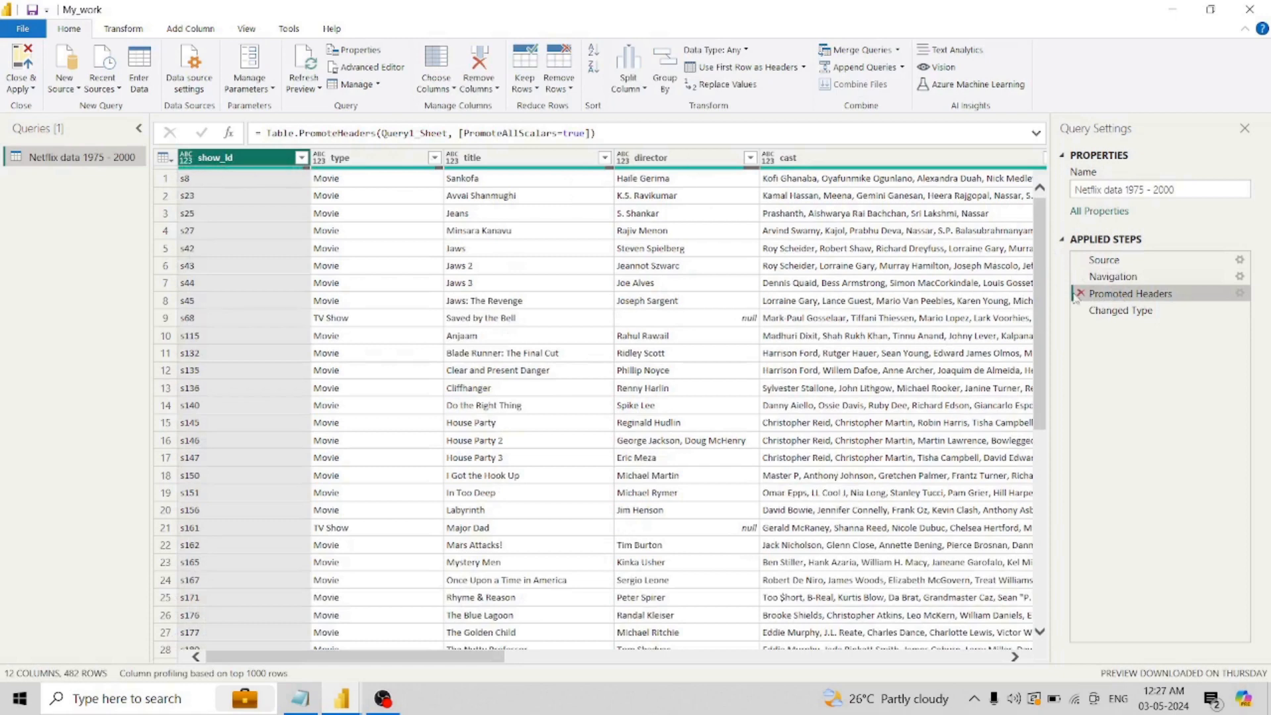
click(1128, 278)
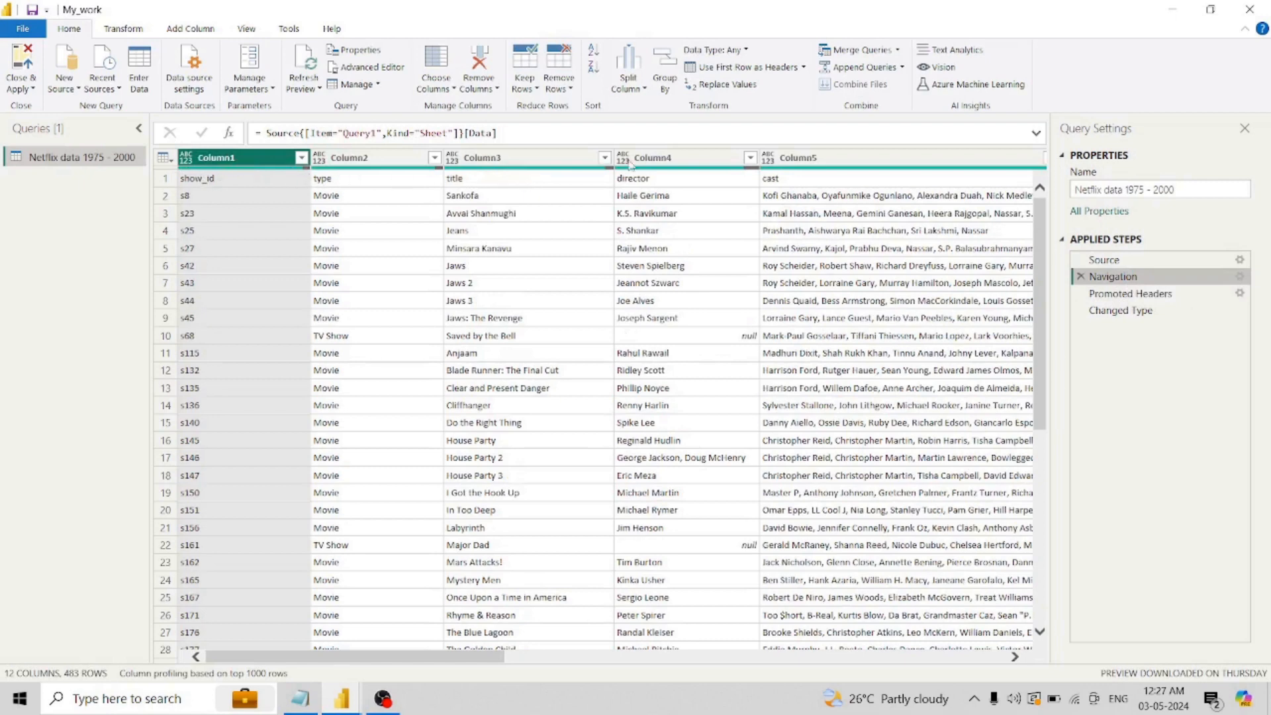
click(1131, 294)
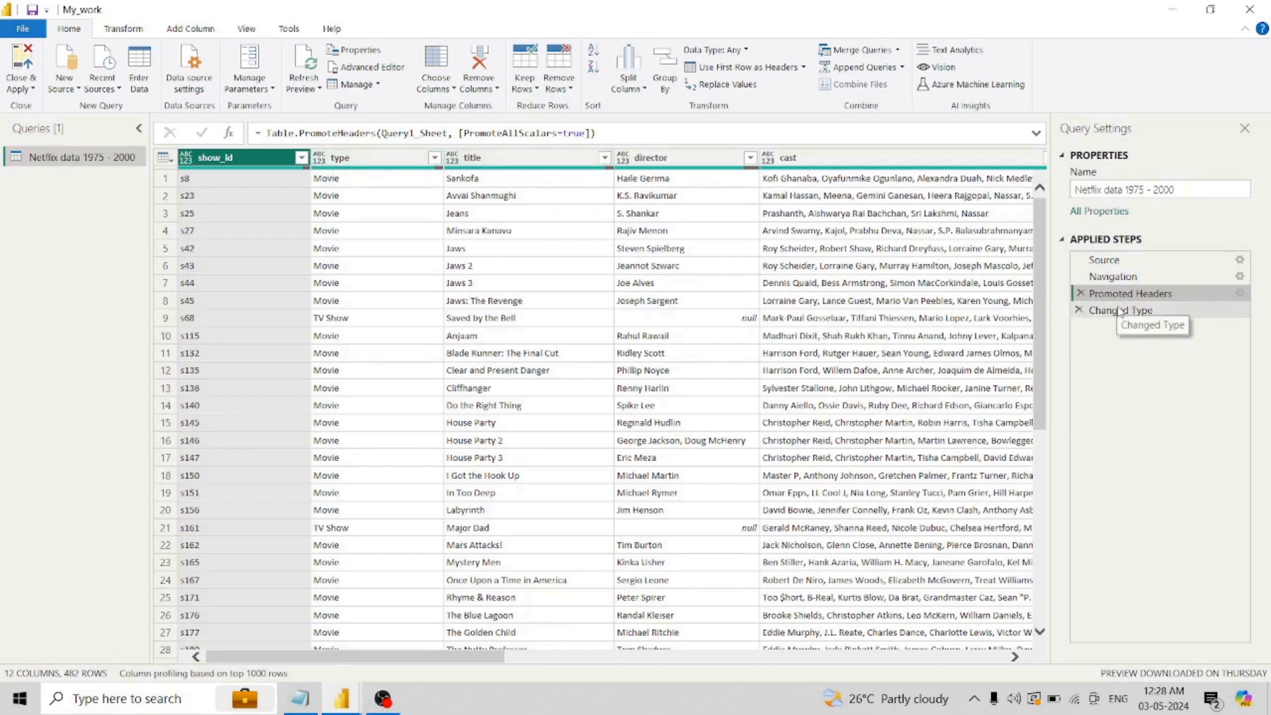
click(1091, 311)
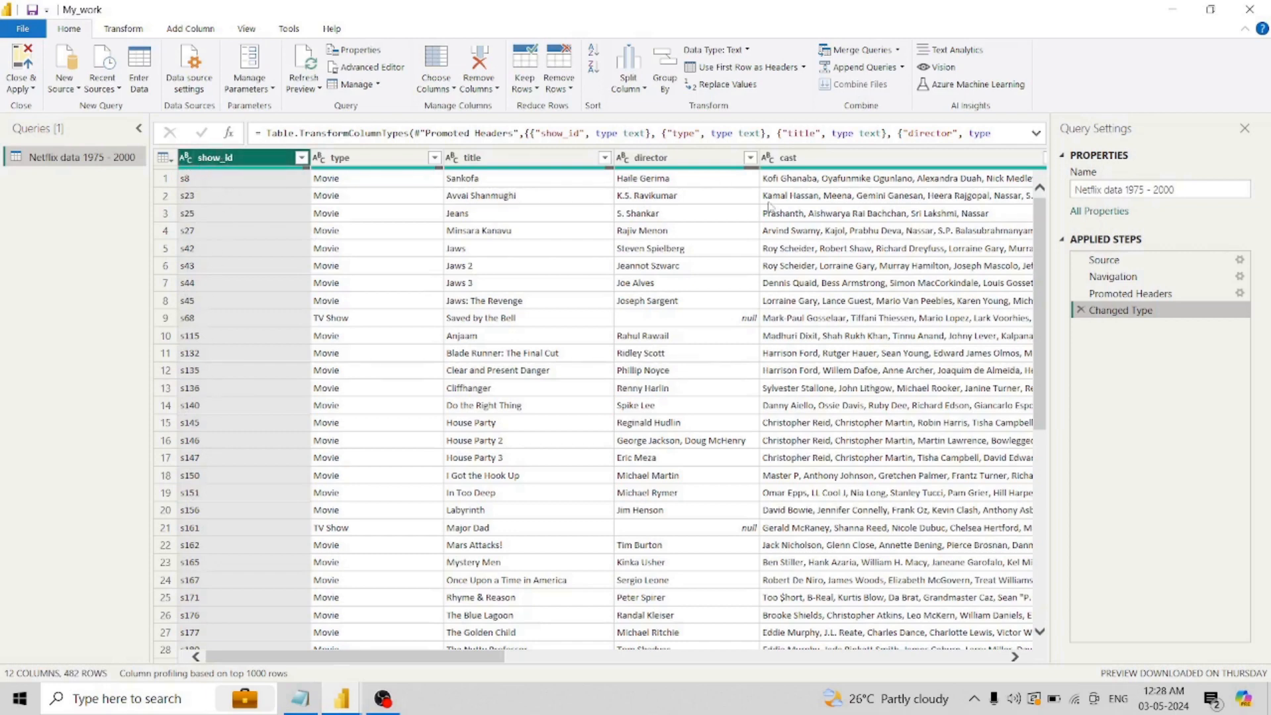
click(319, 158)
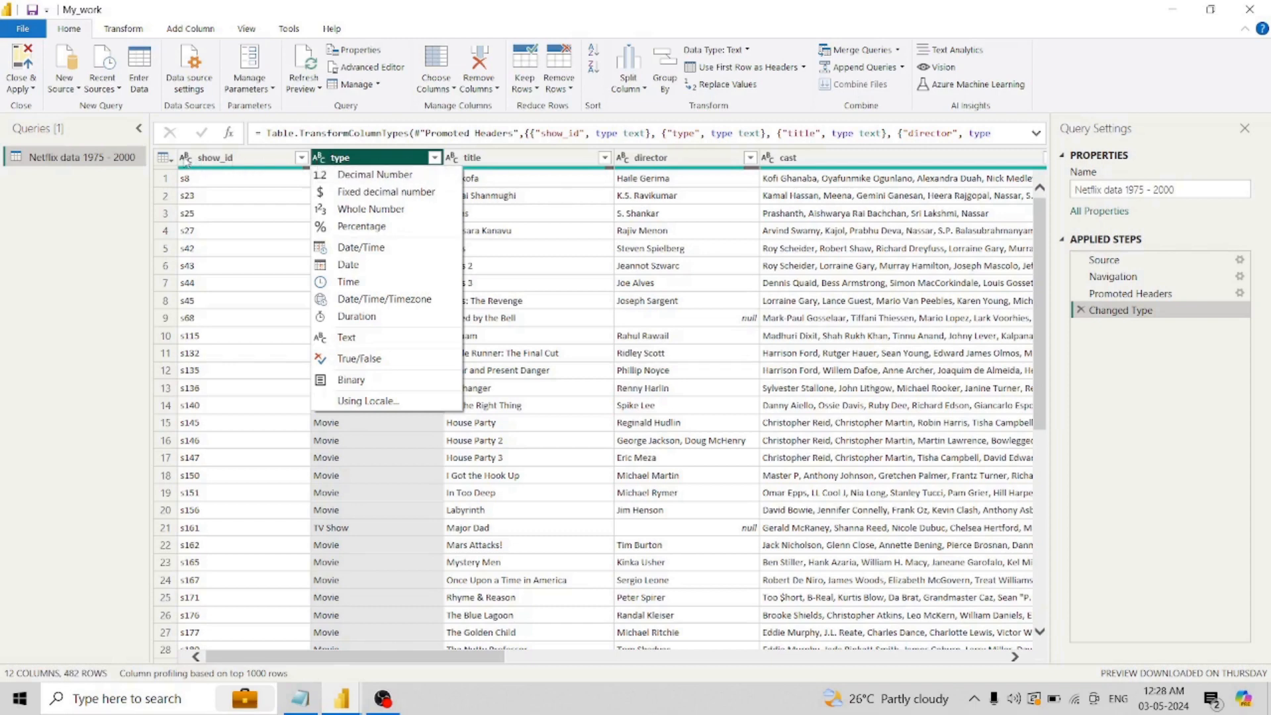
click(186, 158)
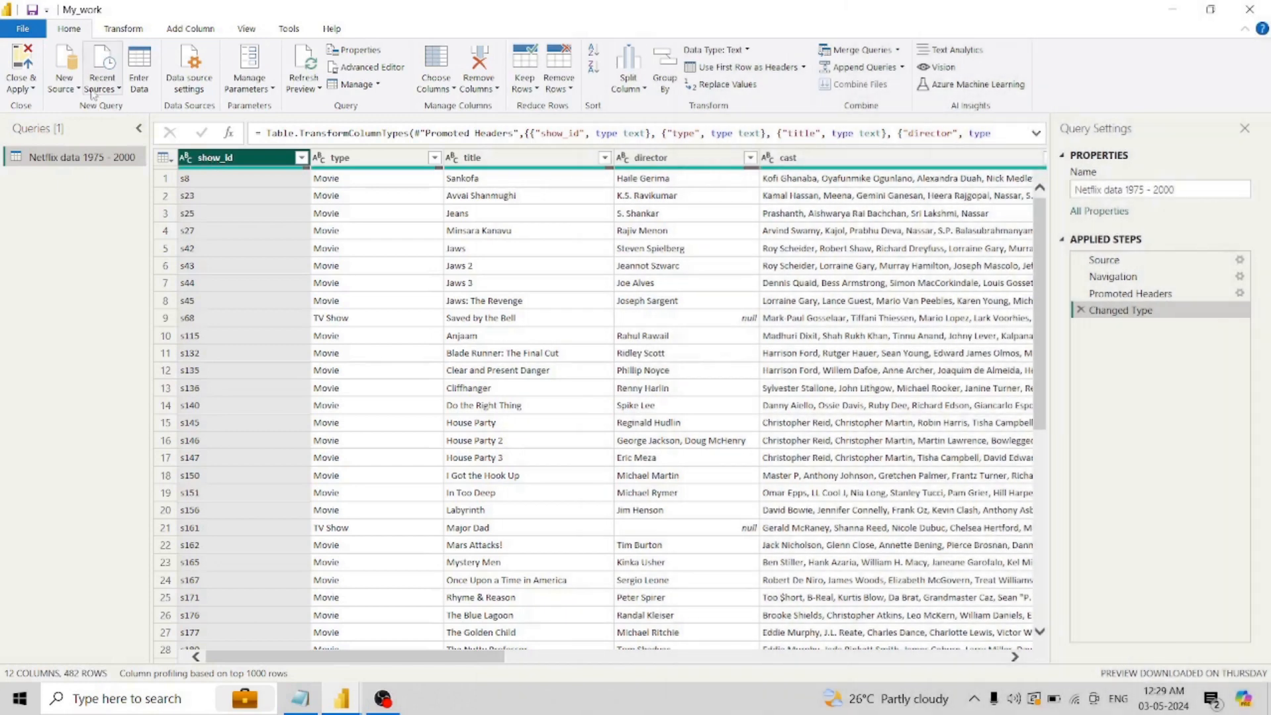
- Add the Query1 sheet of the Netflix before 1975 Excel workbook as a new source
click(74, 87)
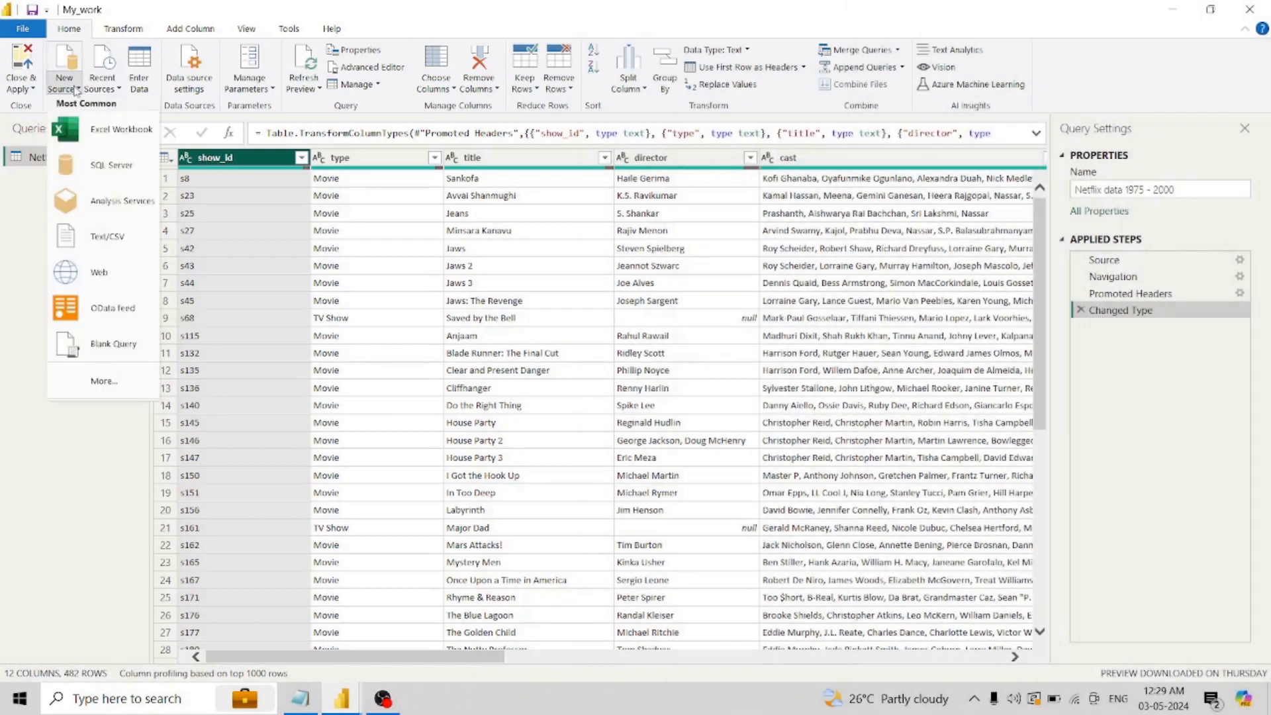
click(86, 129)
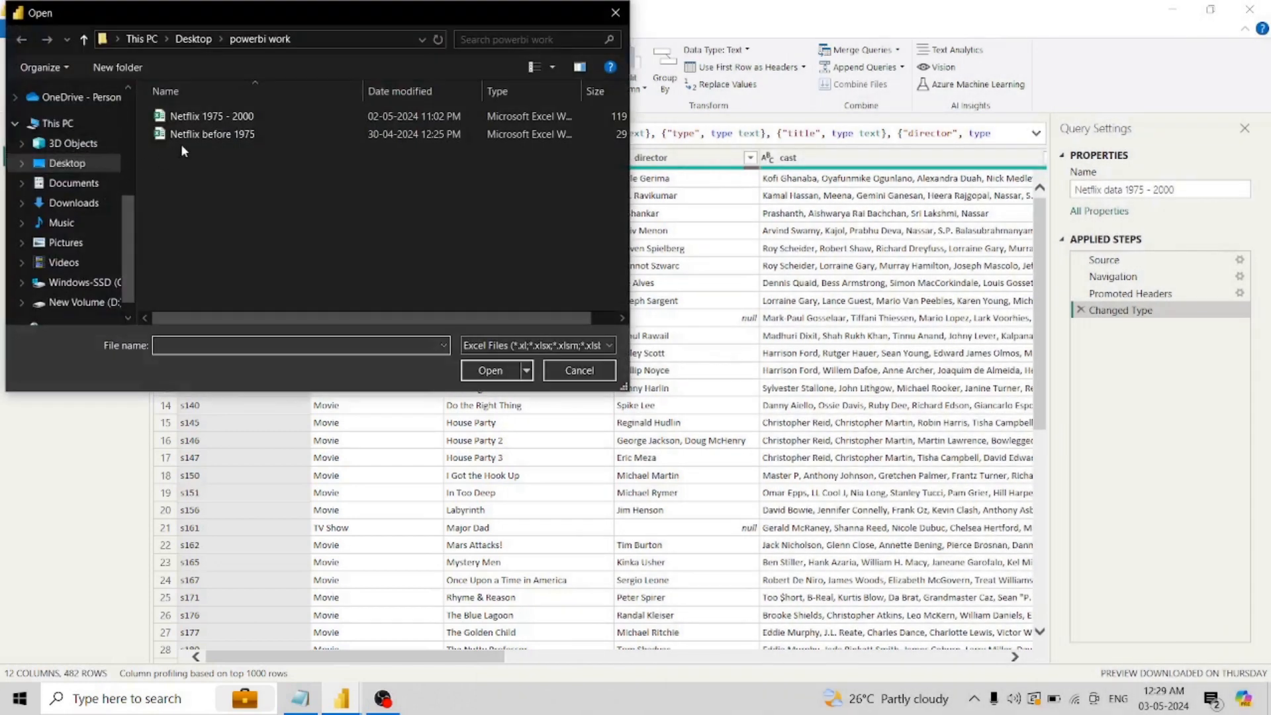
click(212, 133)
double_click(211, 134)
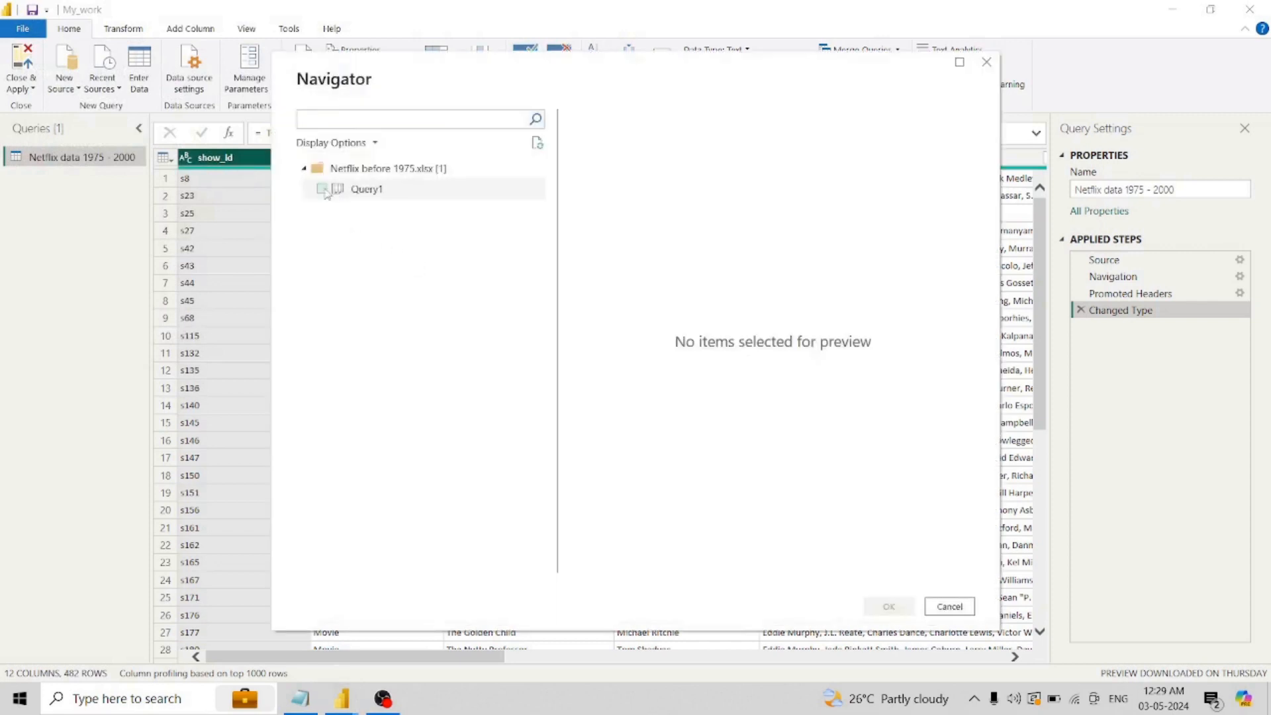
click(321, 189)
click(889, 605)
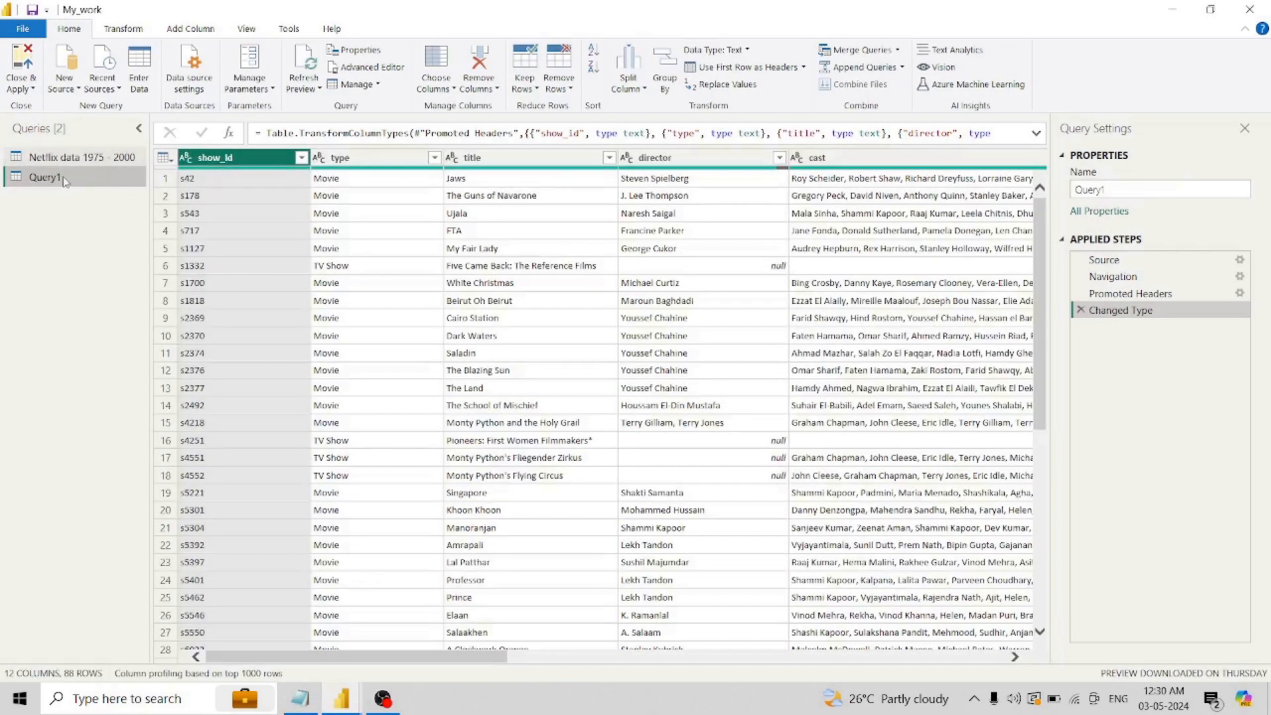
- Rename the newly added Query1 as "Nteflix data before 1975"
right_click(62, 176)
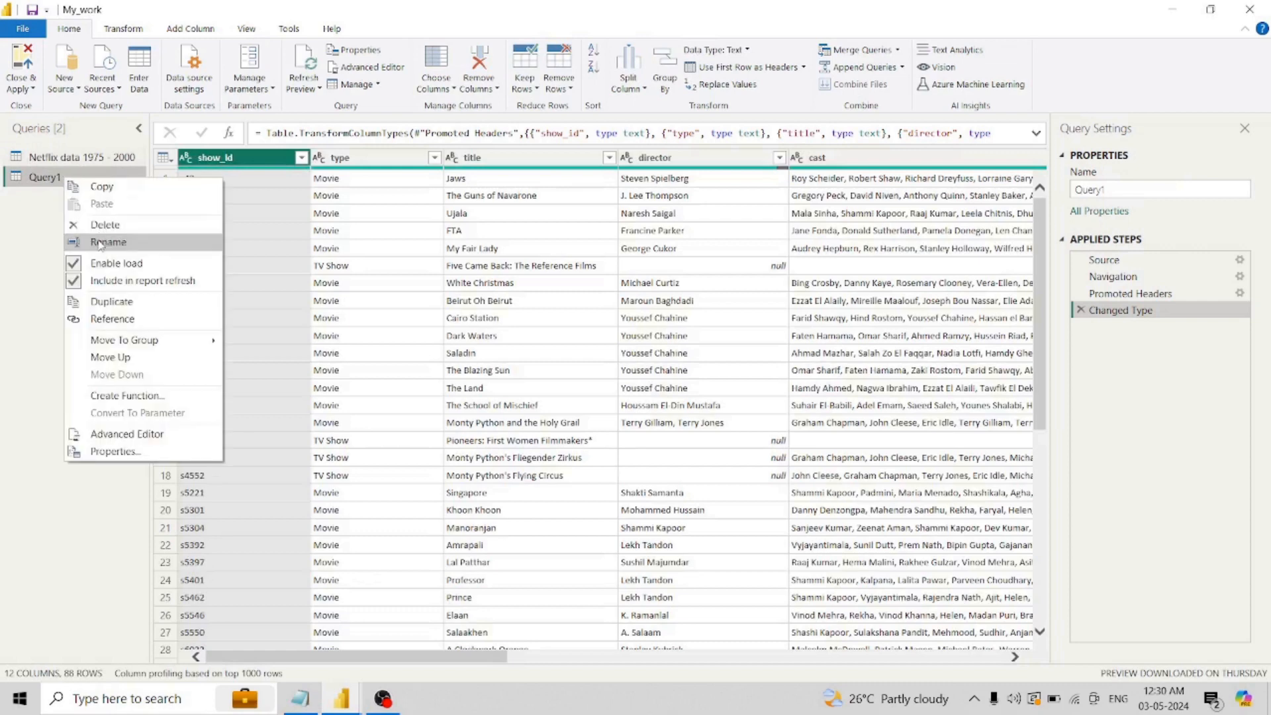
click(100, 241)
text(Nteflix data before 1975)
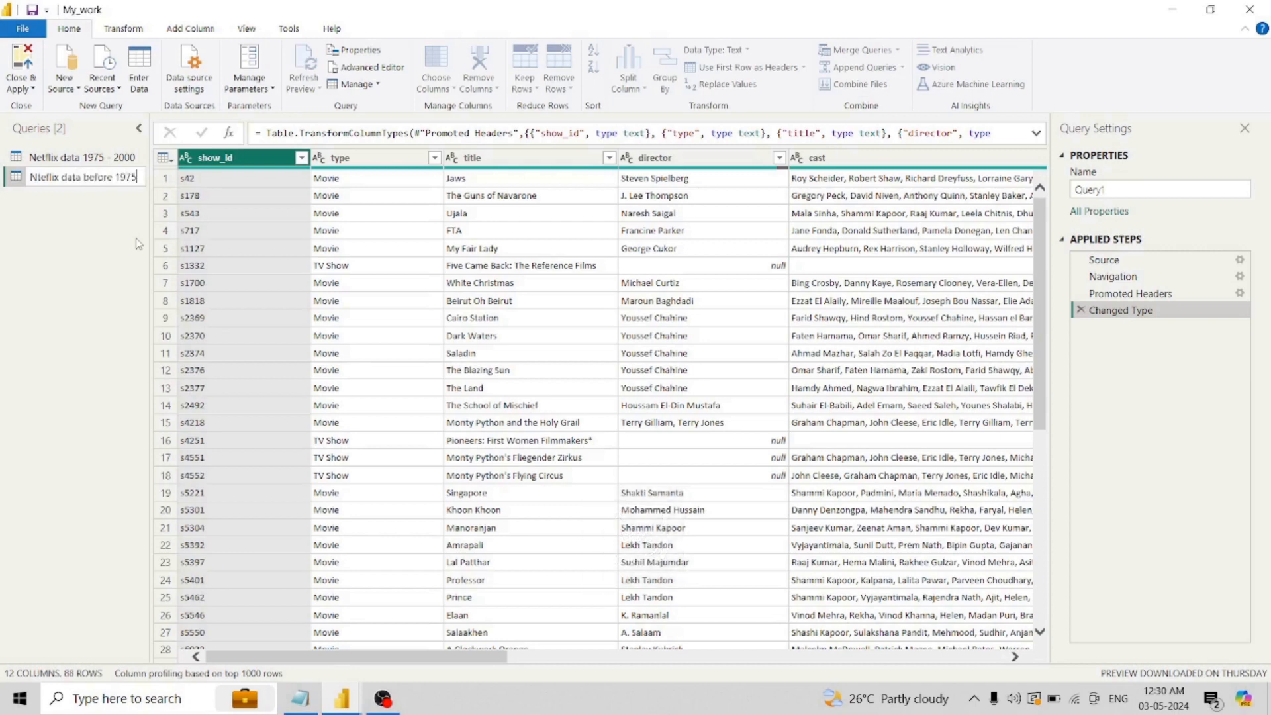
key(Return)
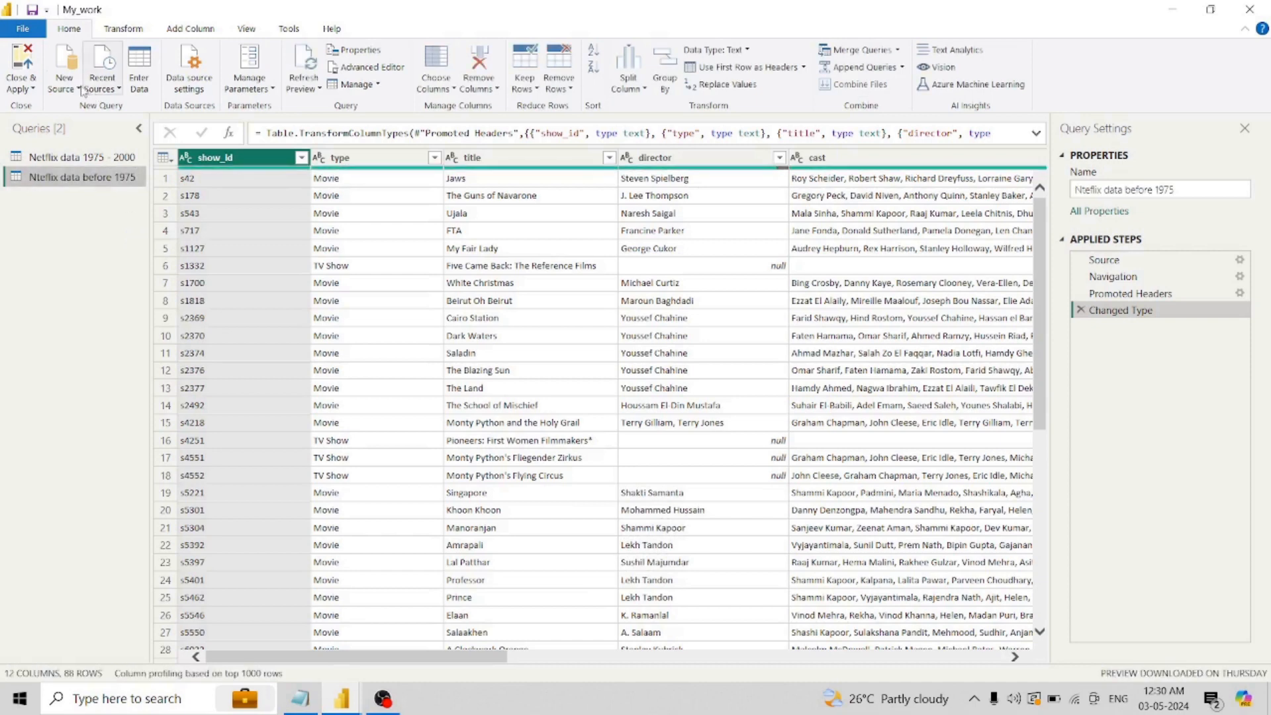
- Add the Netflix 2000 - 2025.csv file as a new Text/CSV source, keeping the default import settings
click(79, 90)
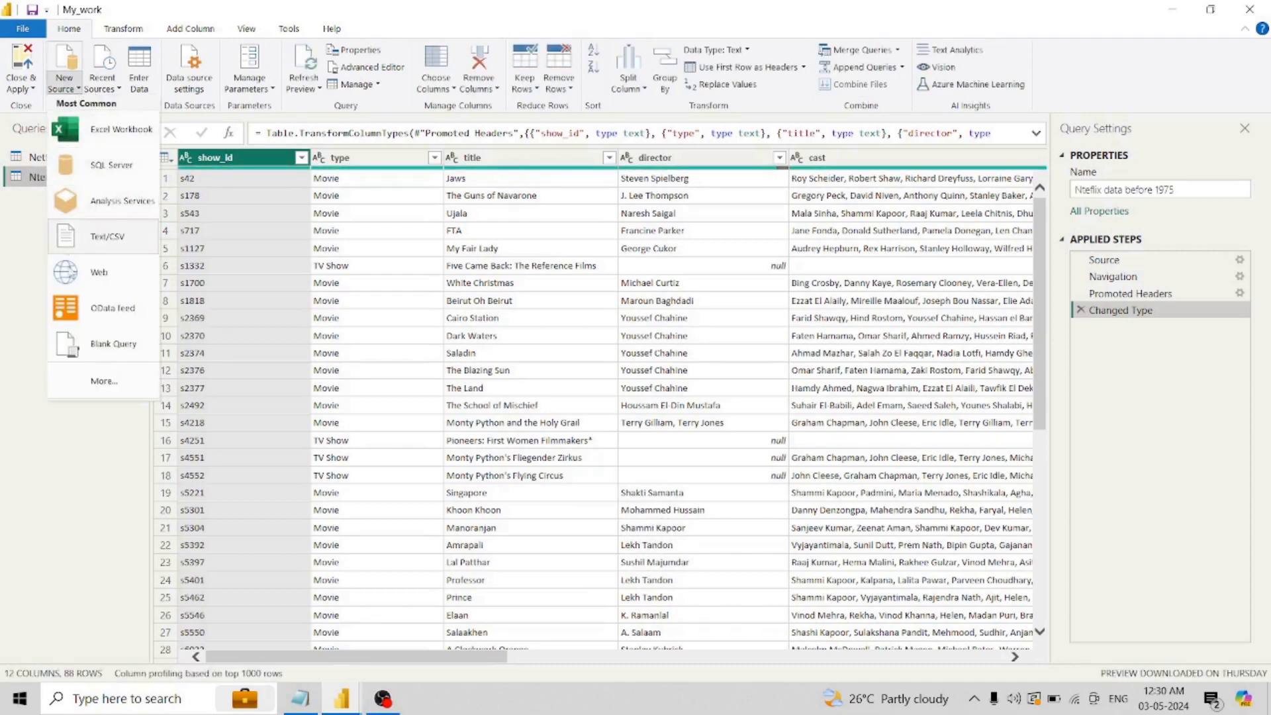
click(99, 391)
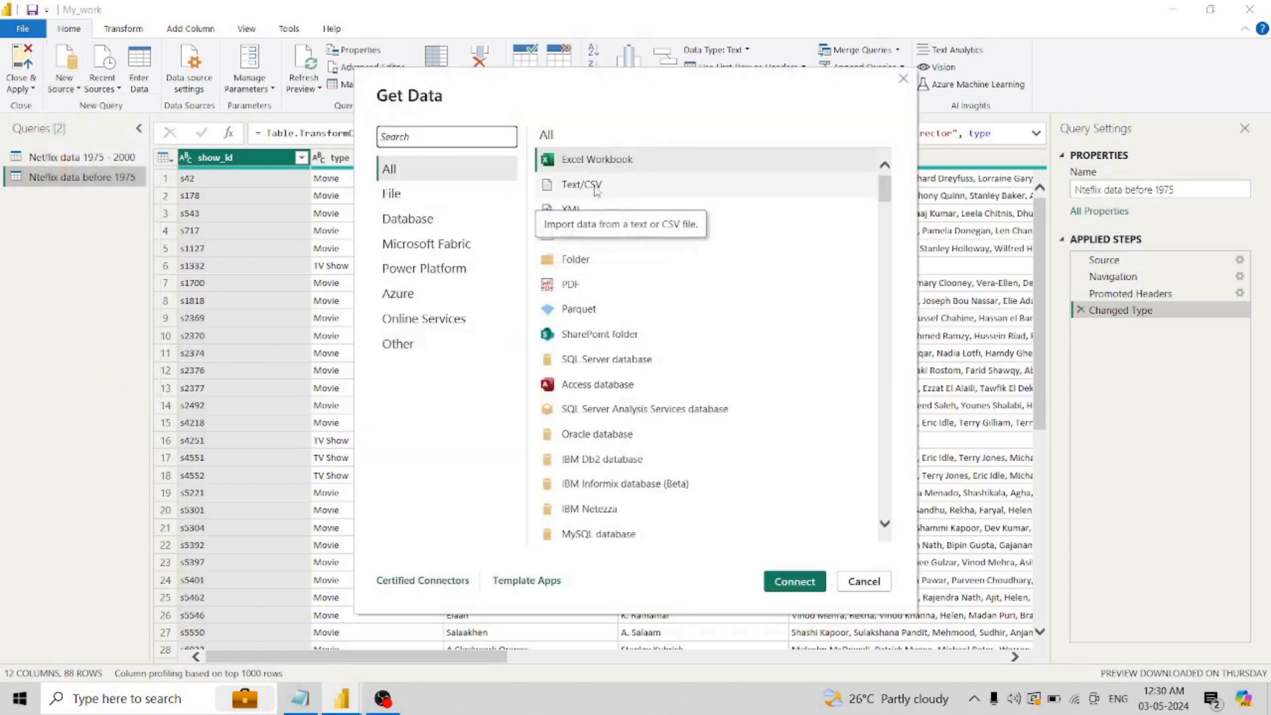
click(595, 186)
click(785, 576)
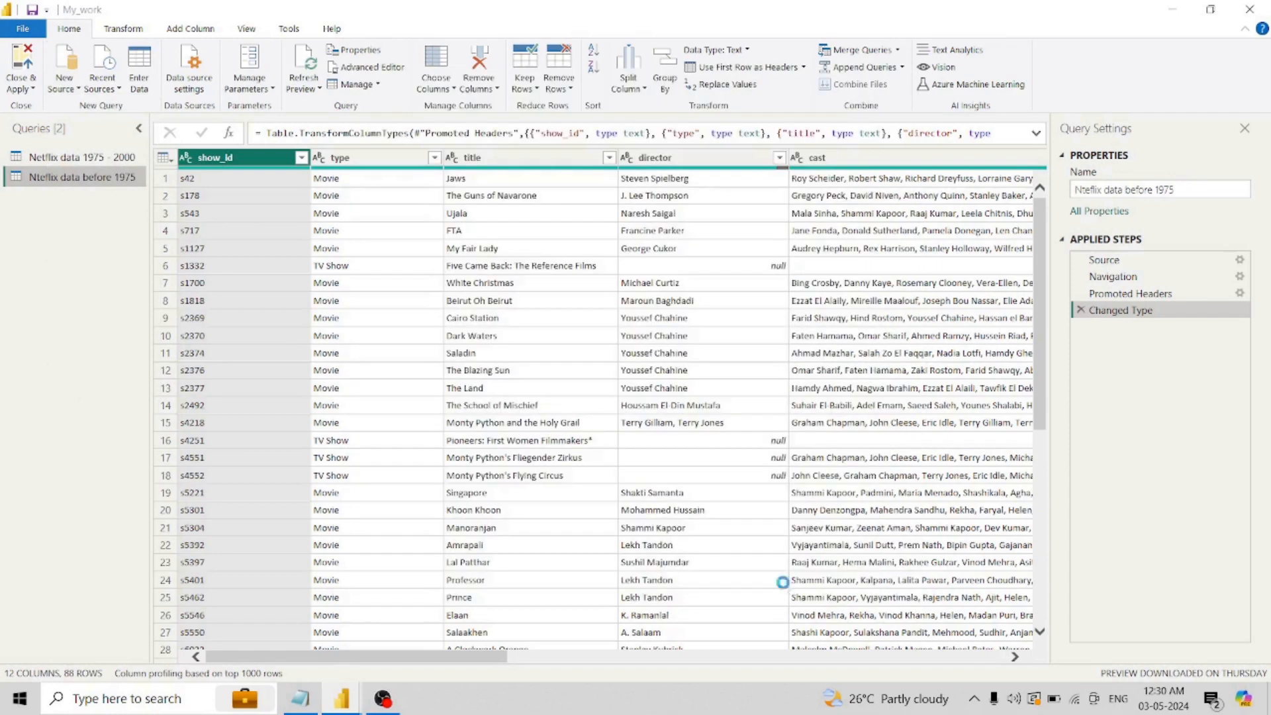
double_click(206, 114)
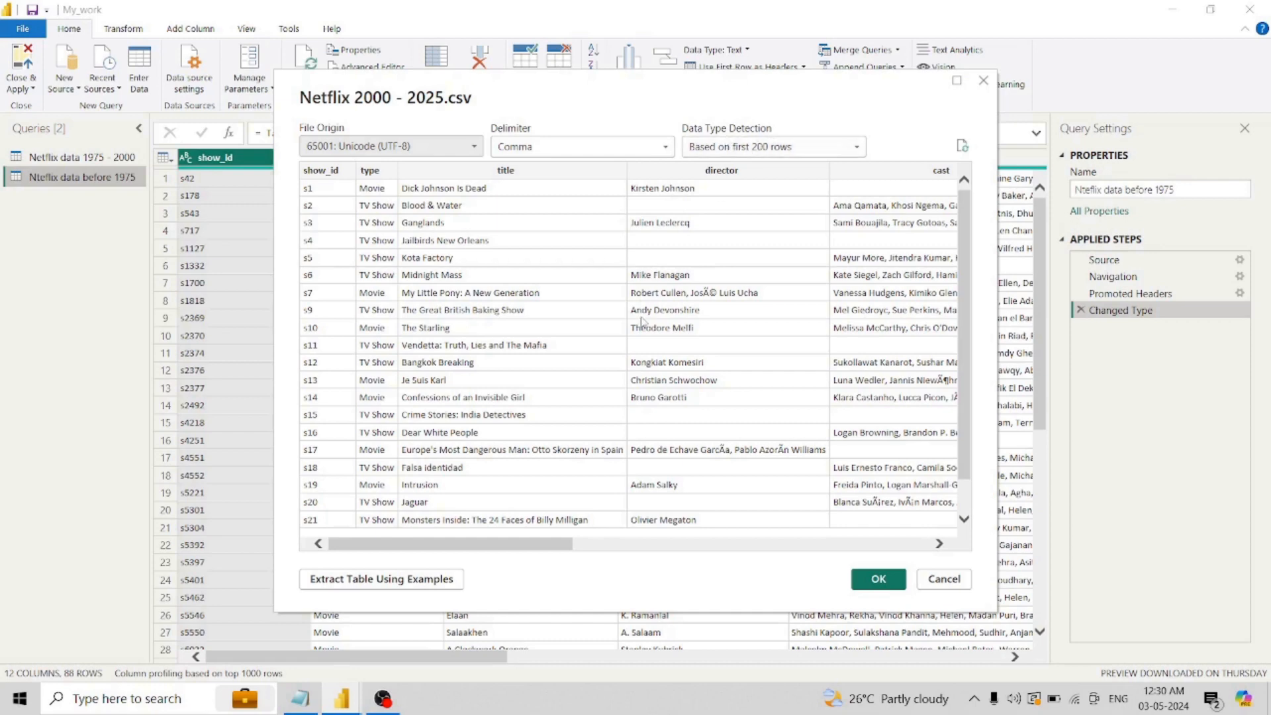
click(868, 580)
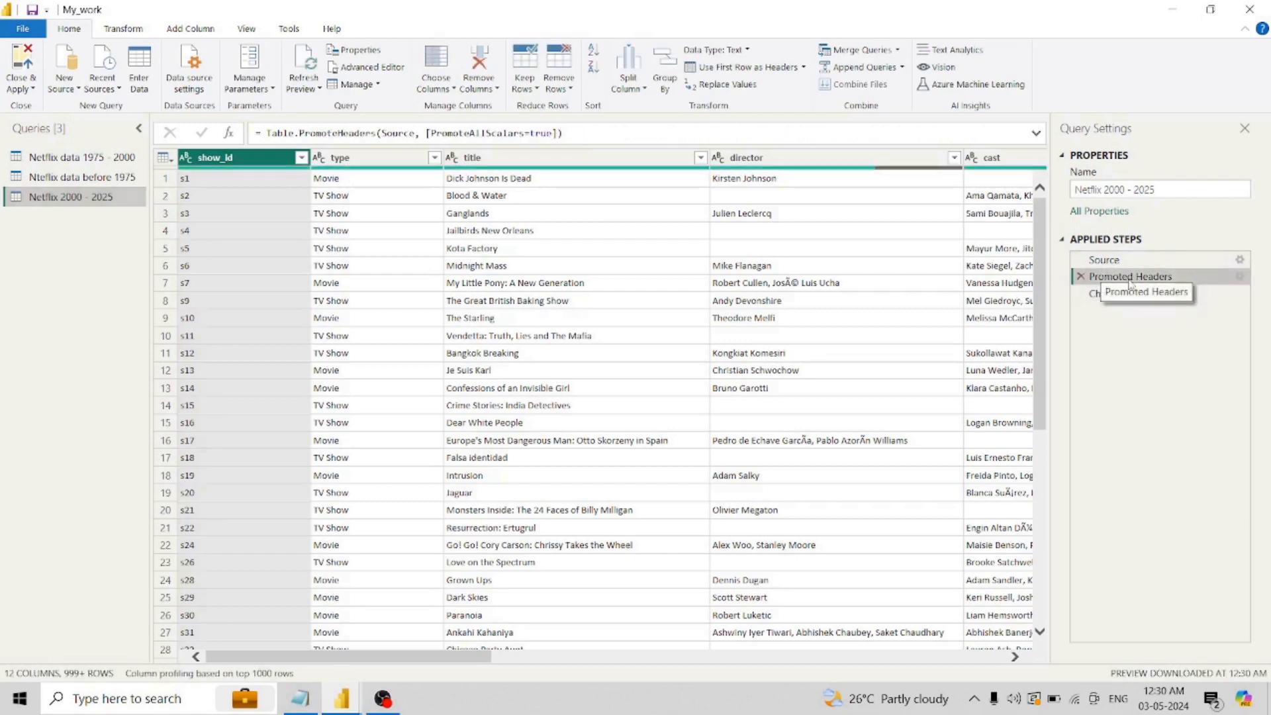
- Examine the Promoted Headers formula of the Netflix 2000 - 2025 query
click(277, 132)
drag(278, 132, 569, 133)
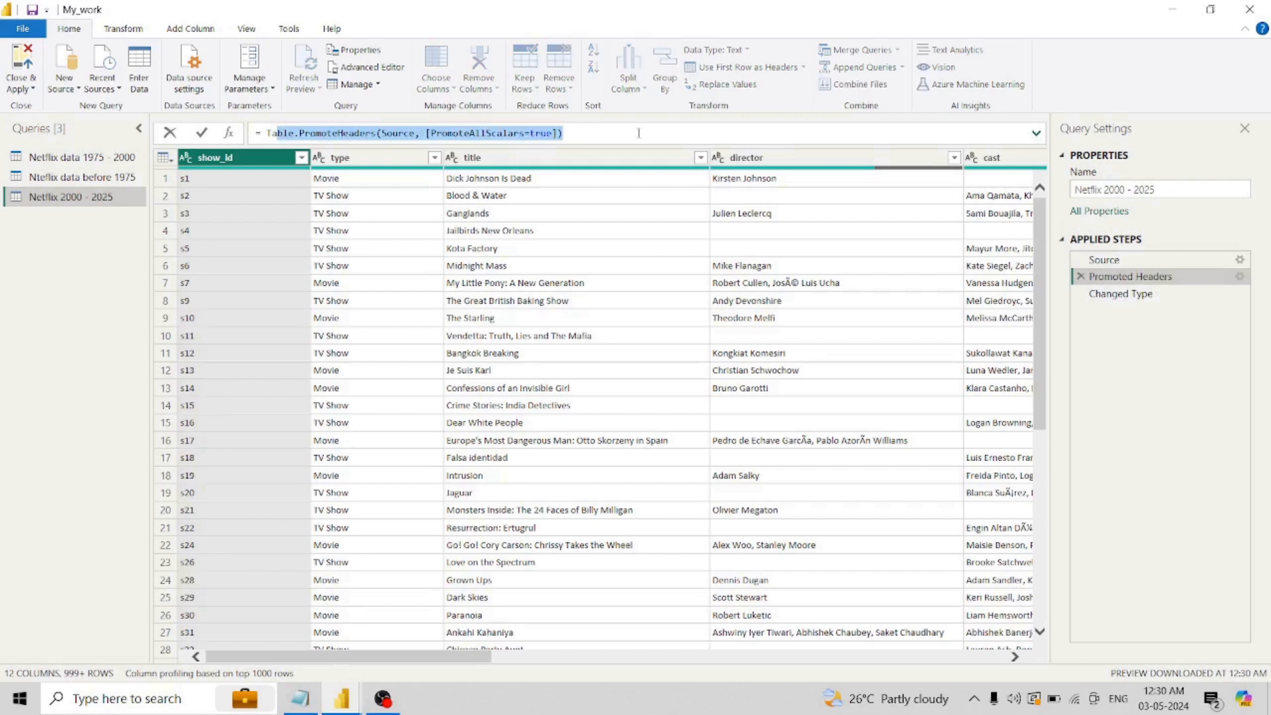
click(586, 131)
drag(579, 132, 262, 133)
click(1119, 262)
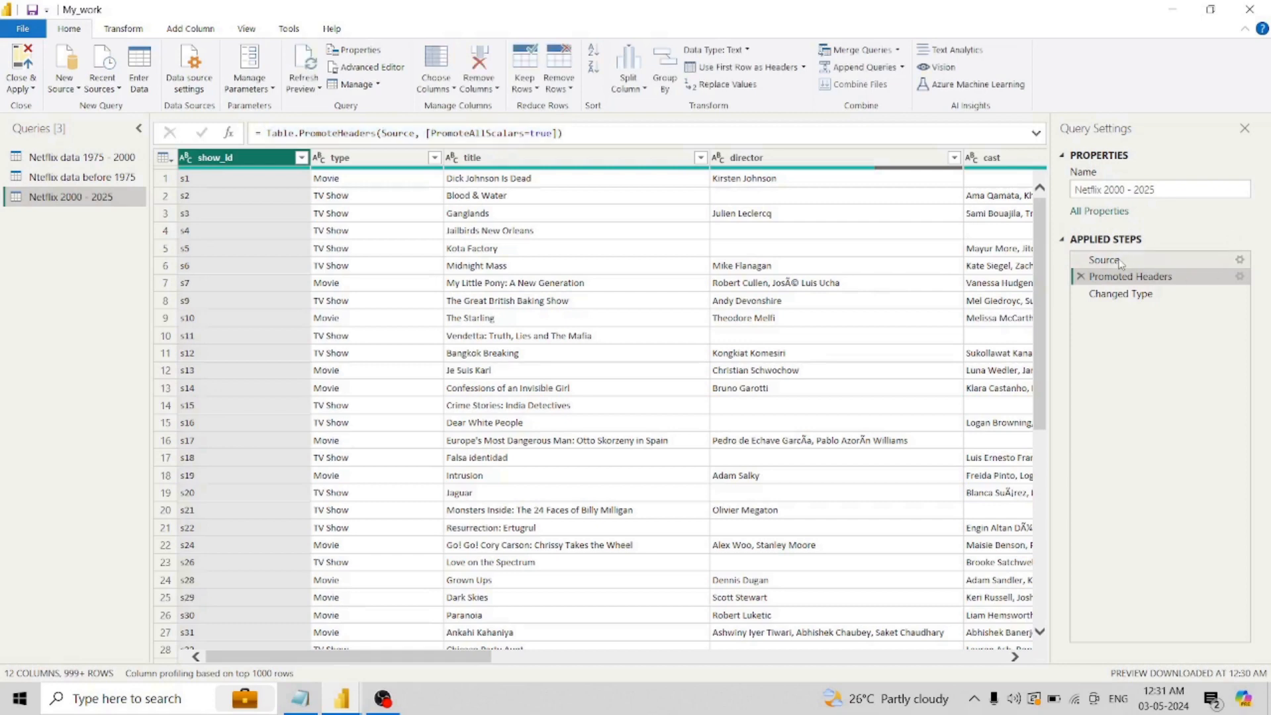
- Examine the full Source formula of the Netflix 2000 - 2025 query, including its delimiter, column count and encoding arguments
click(1120, 262)
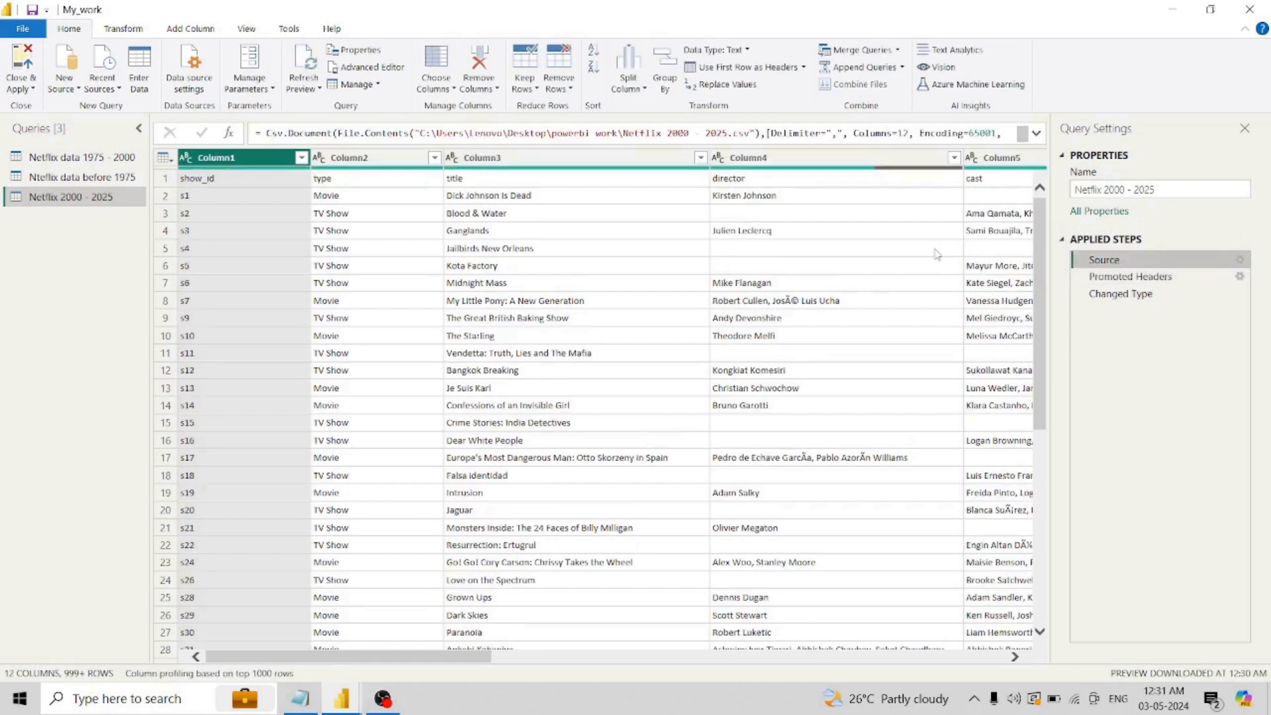
click(1037, 133)
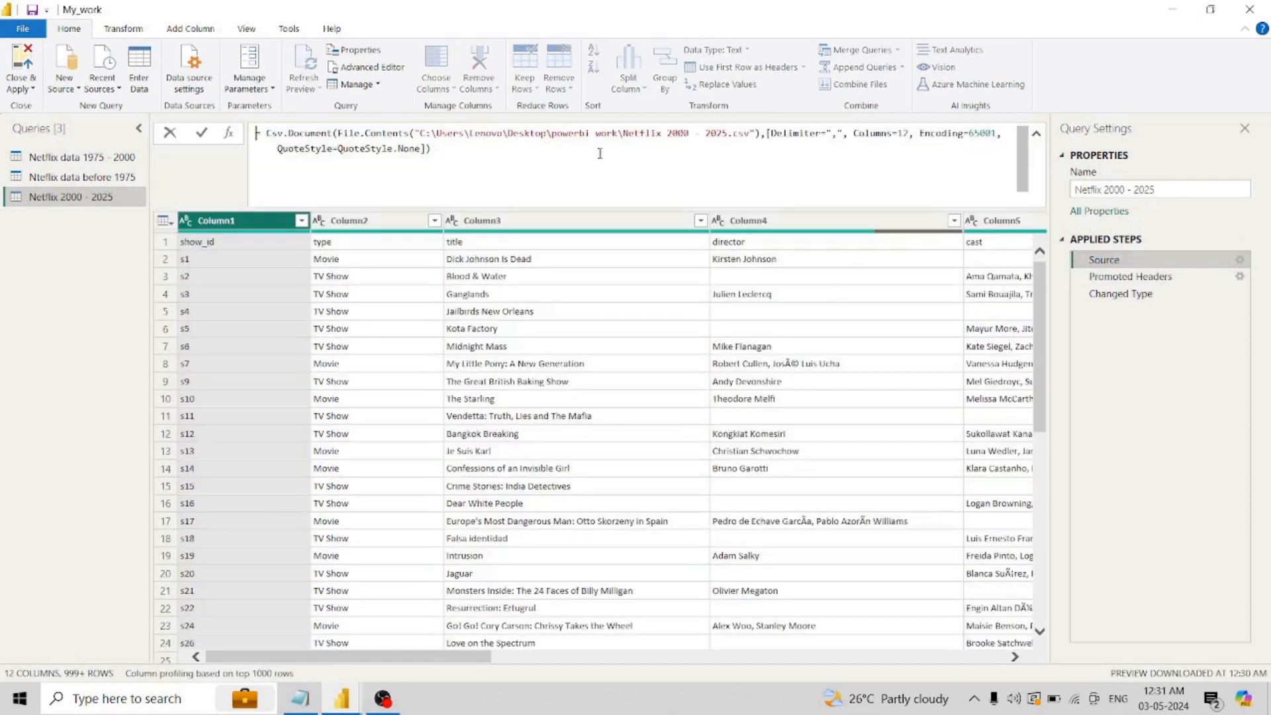
drag(309, 135, 428, 150)
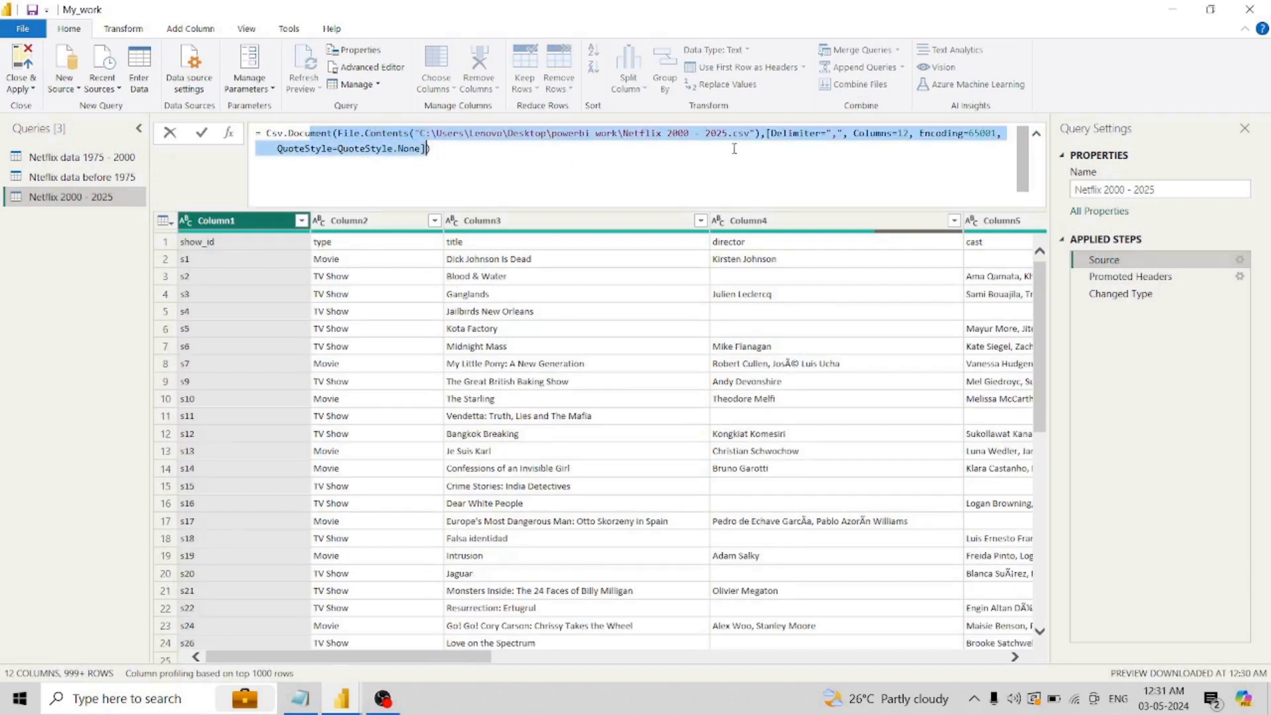
click(834, 134)
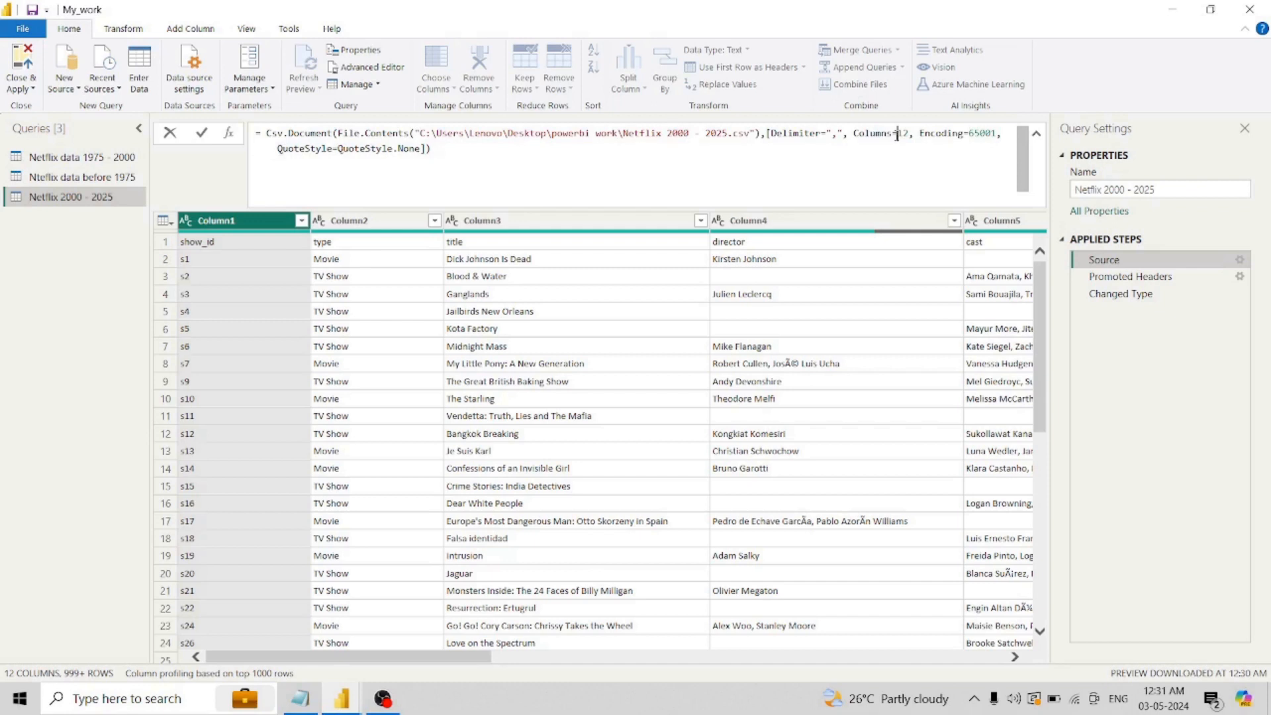
click(969, 134)
drag(971, 134, 1000, 136)
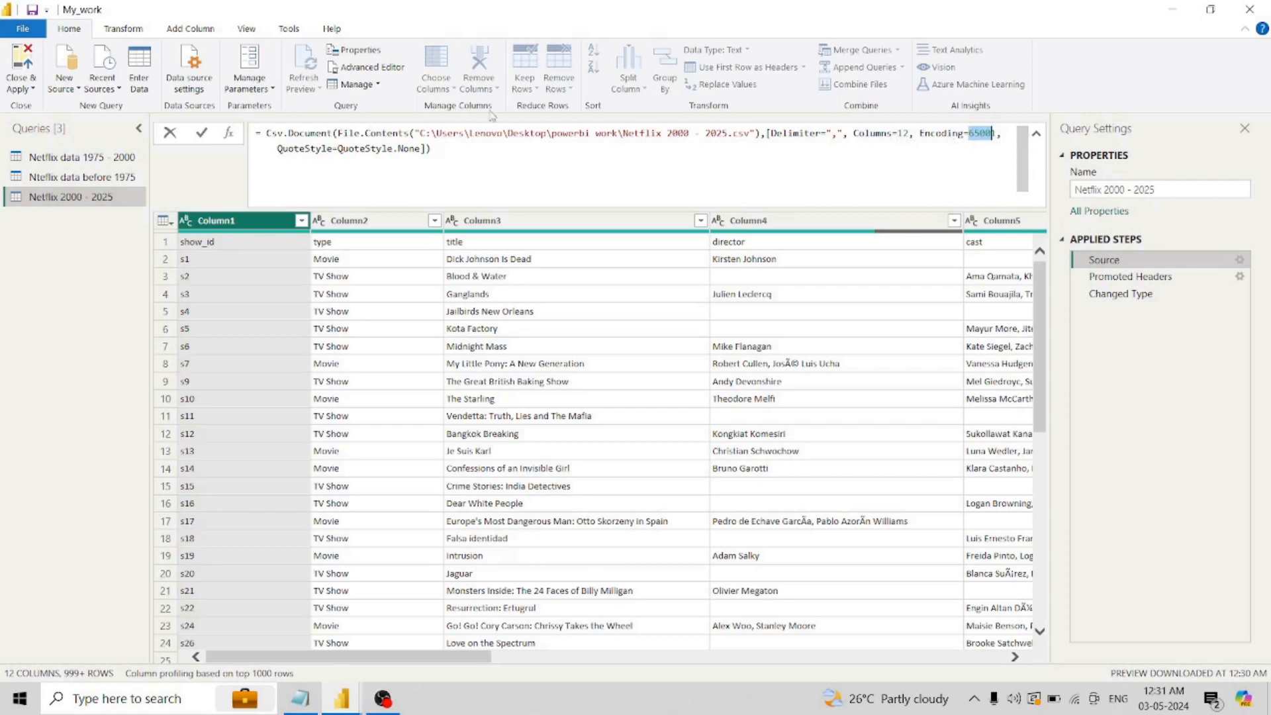
text(6500)
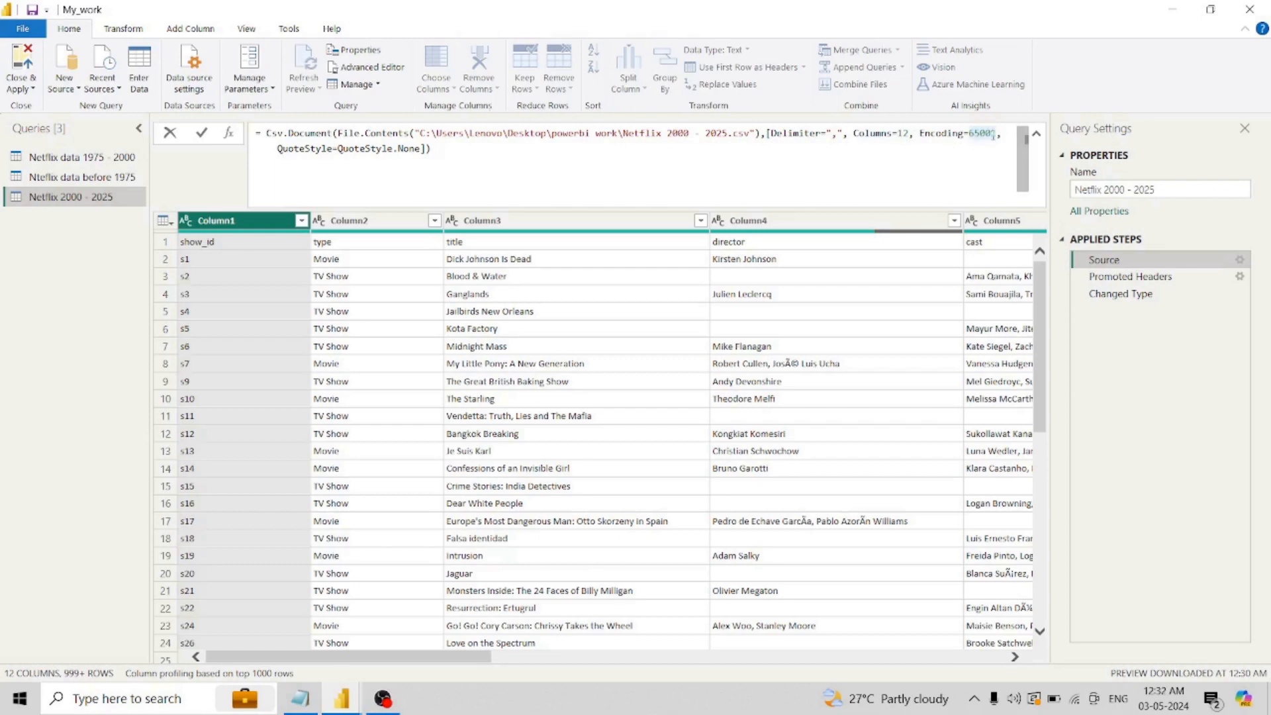
text(1)
- Collapse the expanded Source formula without altering its encoding value and hide the formula bar
click(1037, 134)
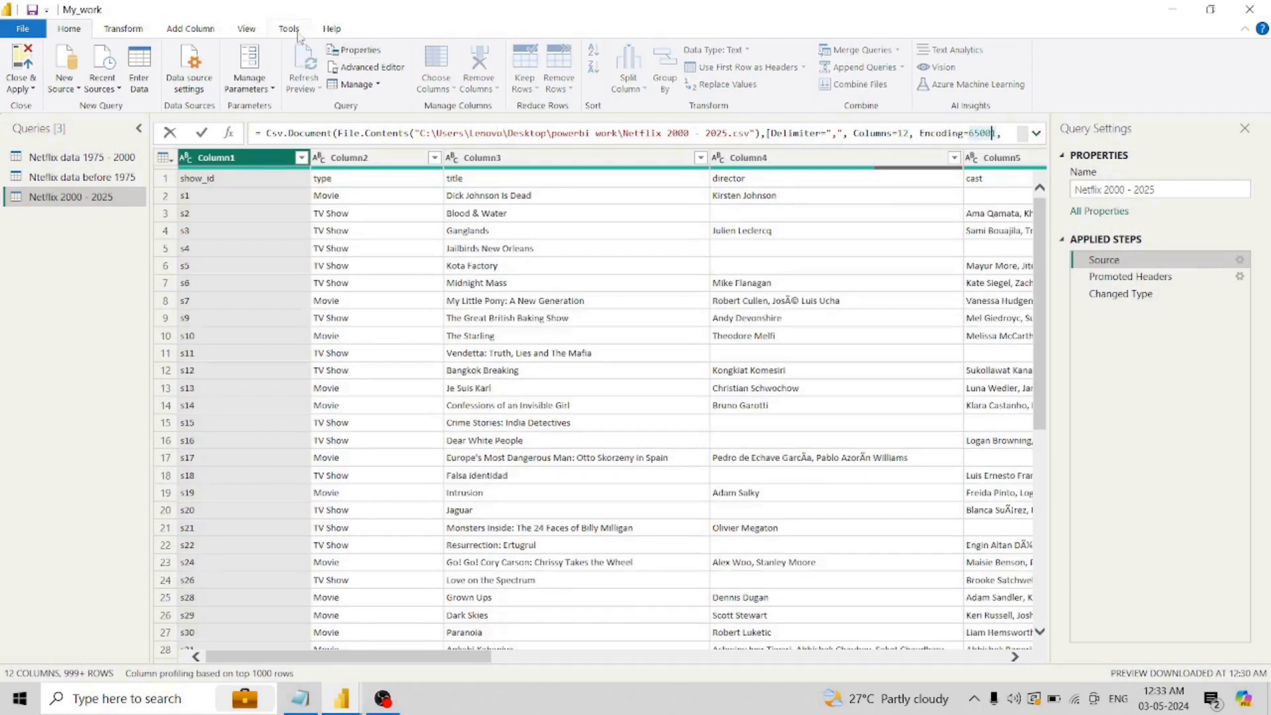
click(254, 30)
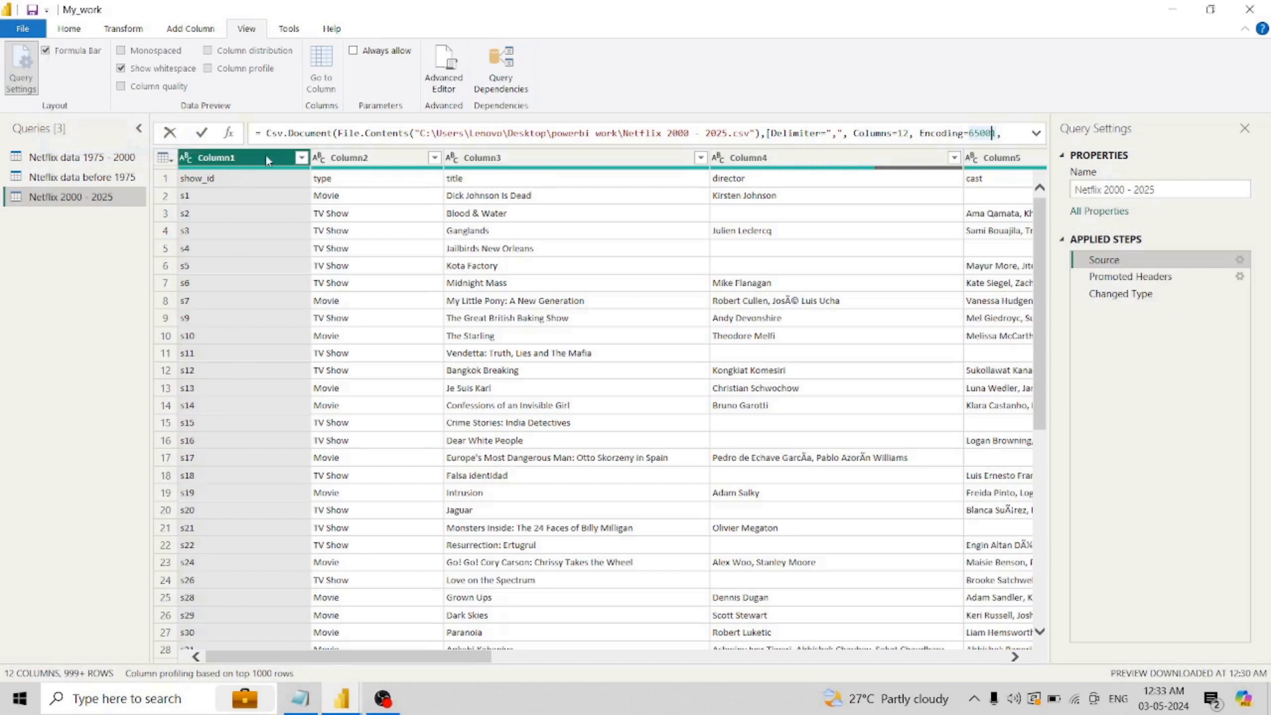
click(161, 157)
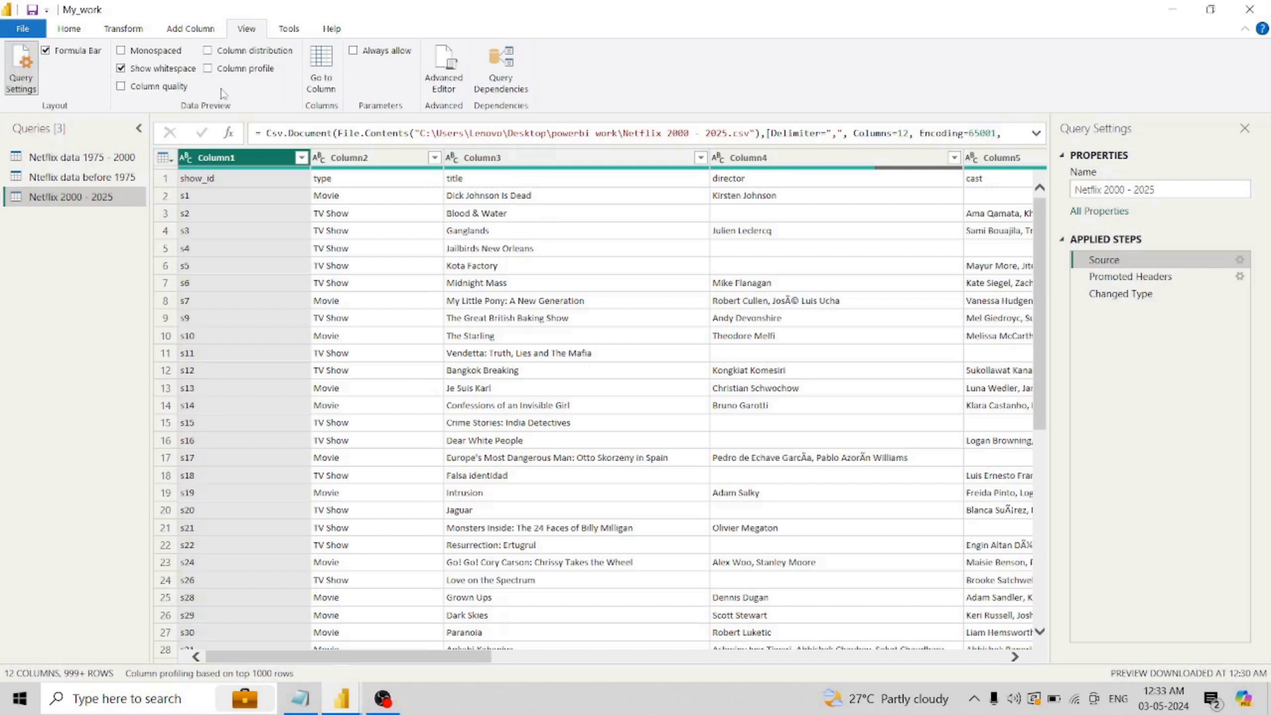
click(45, 51)
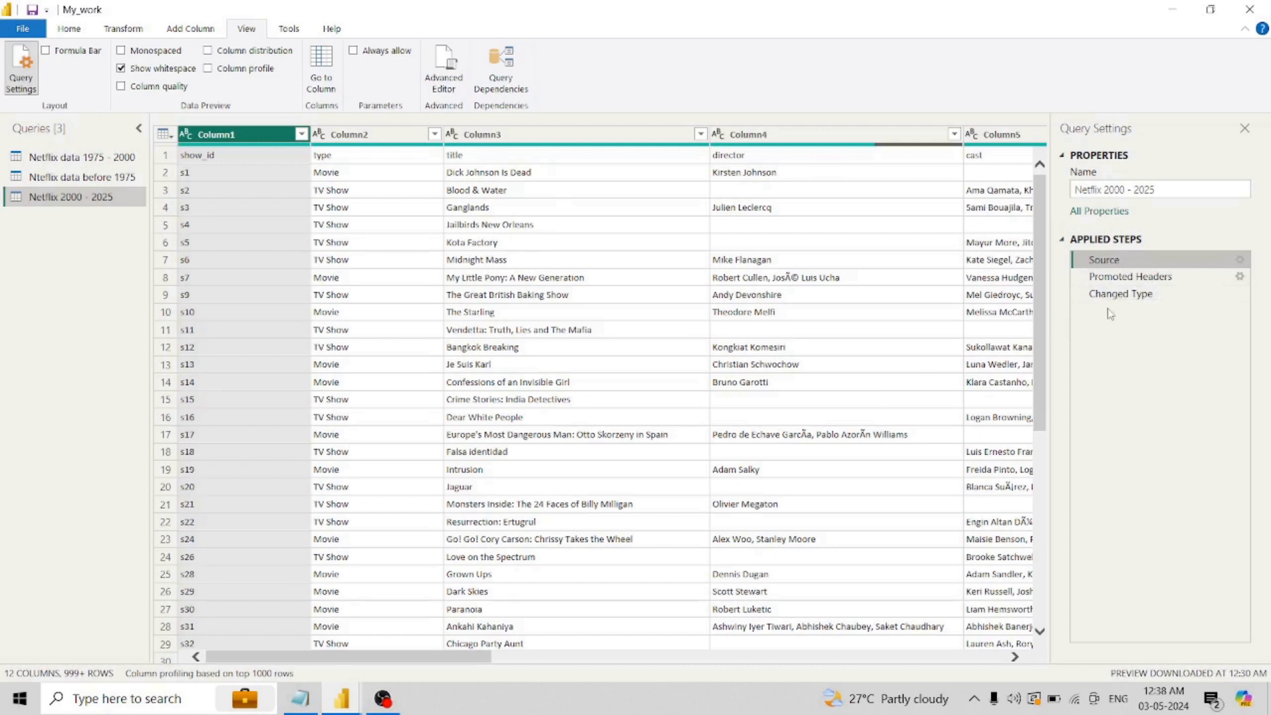
- Rename the type column of the Netflix 2000 - 2025 query to "show type", following its Changed Type step
click(1126, 299)
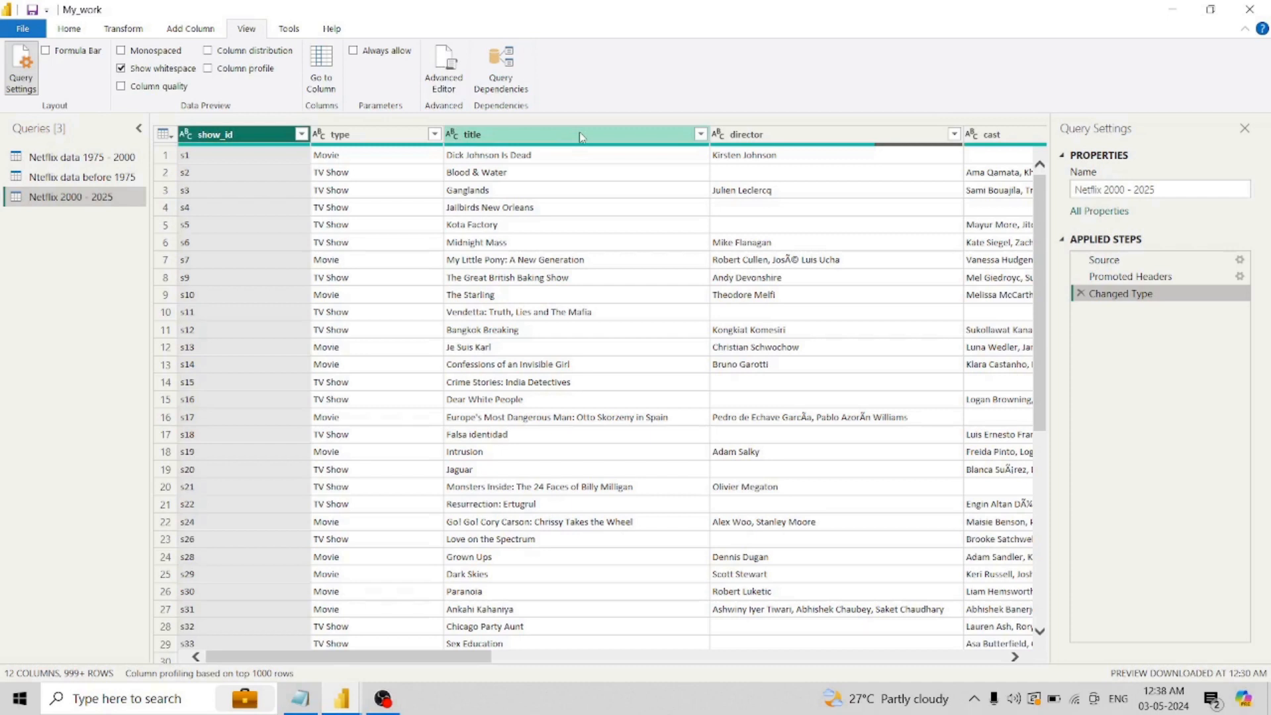
click(381, 136)
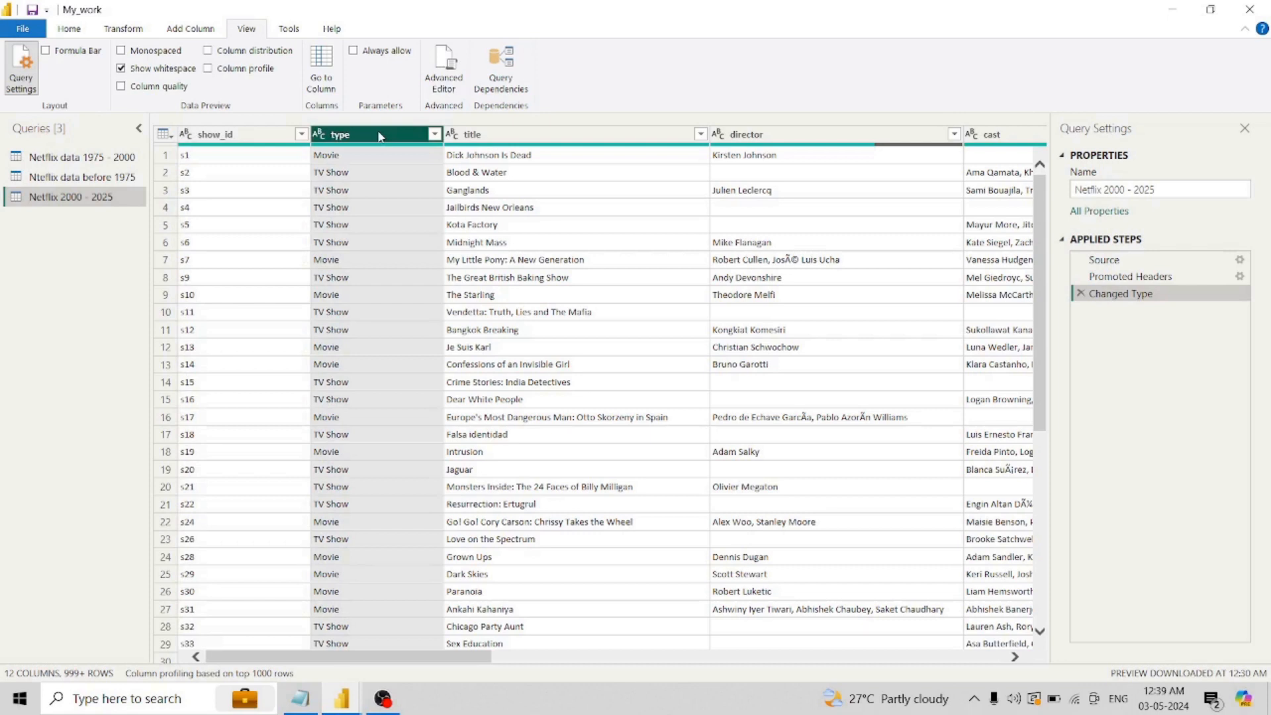
right_click(380, 136)
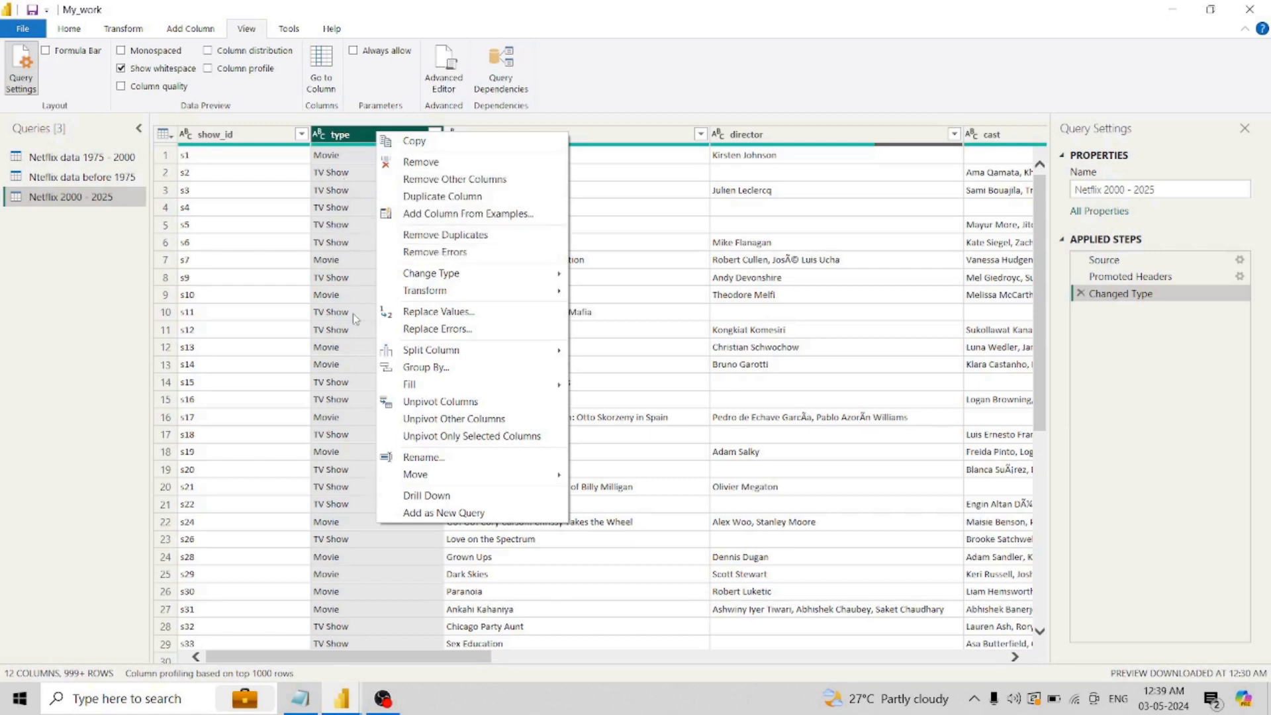
mouse_move(475, 278)
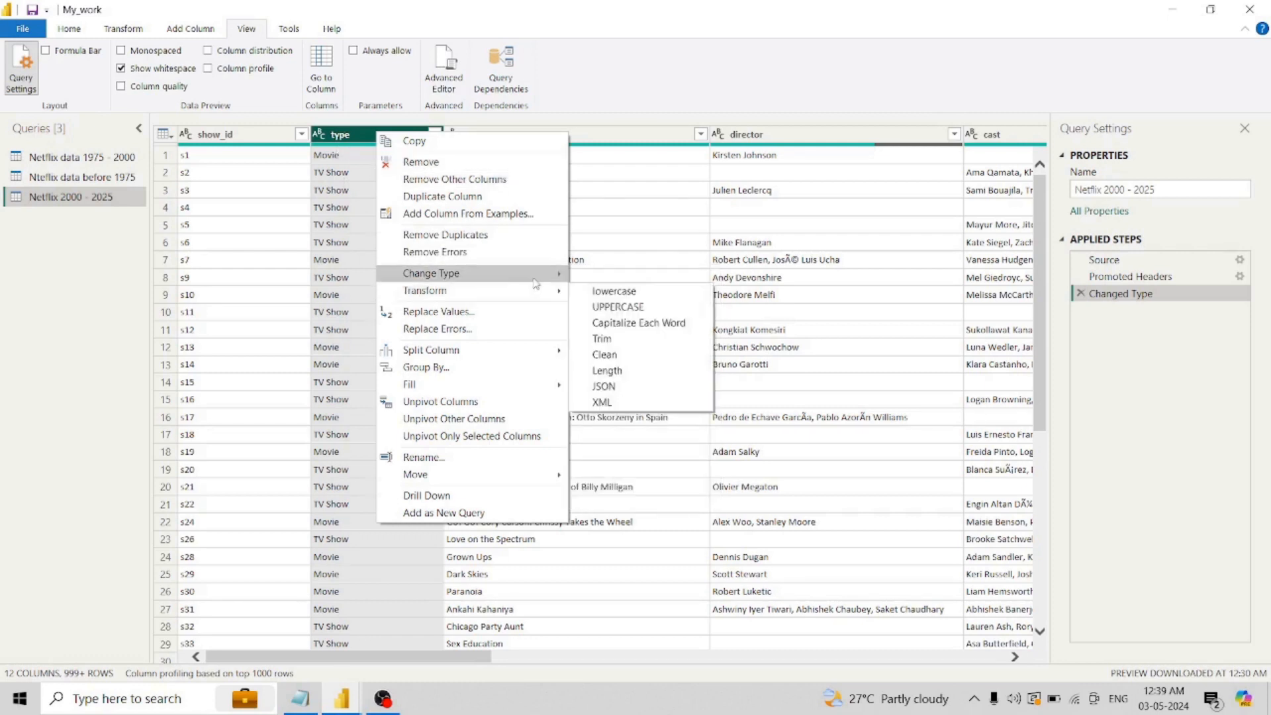
mouse_move(536, 281)
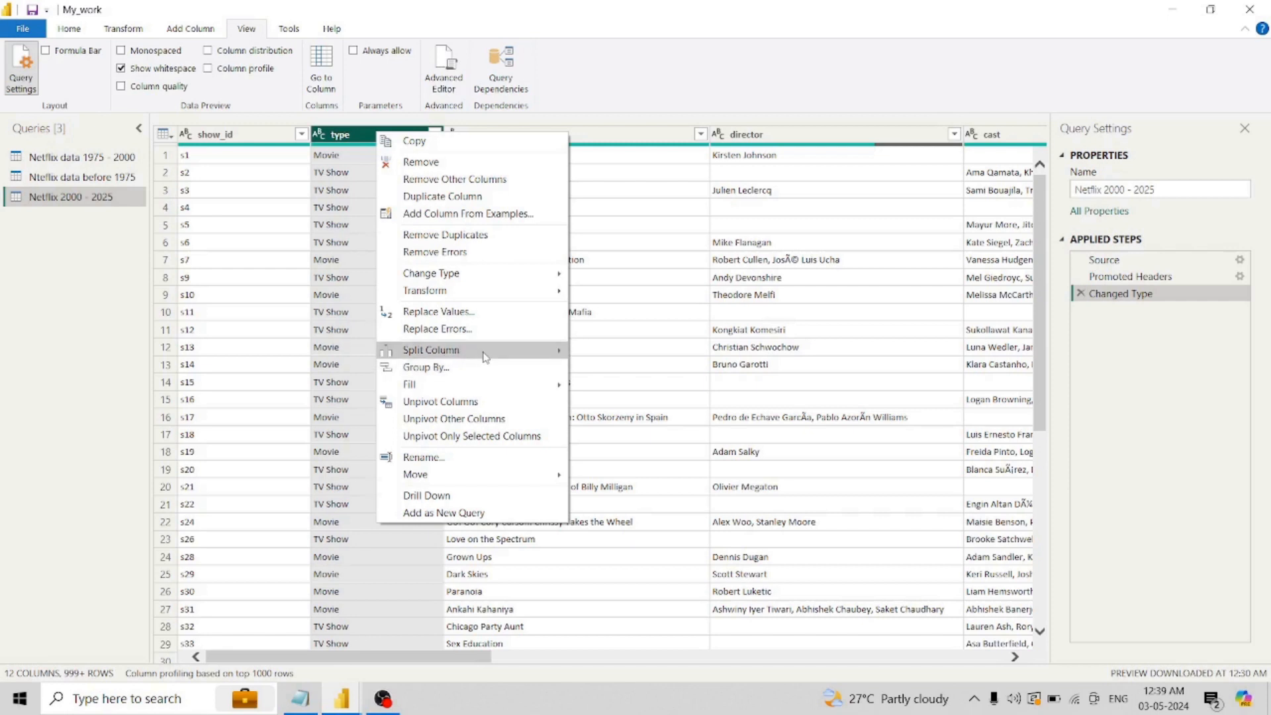
mouse_move(485, 358)
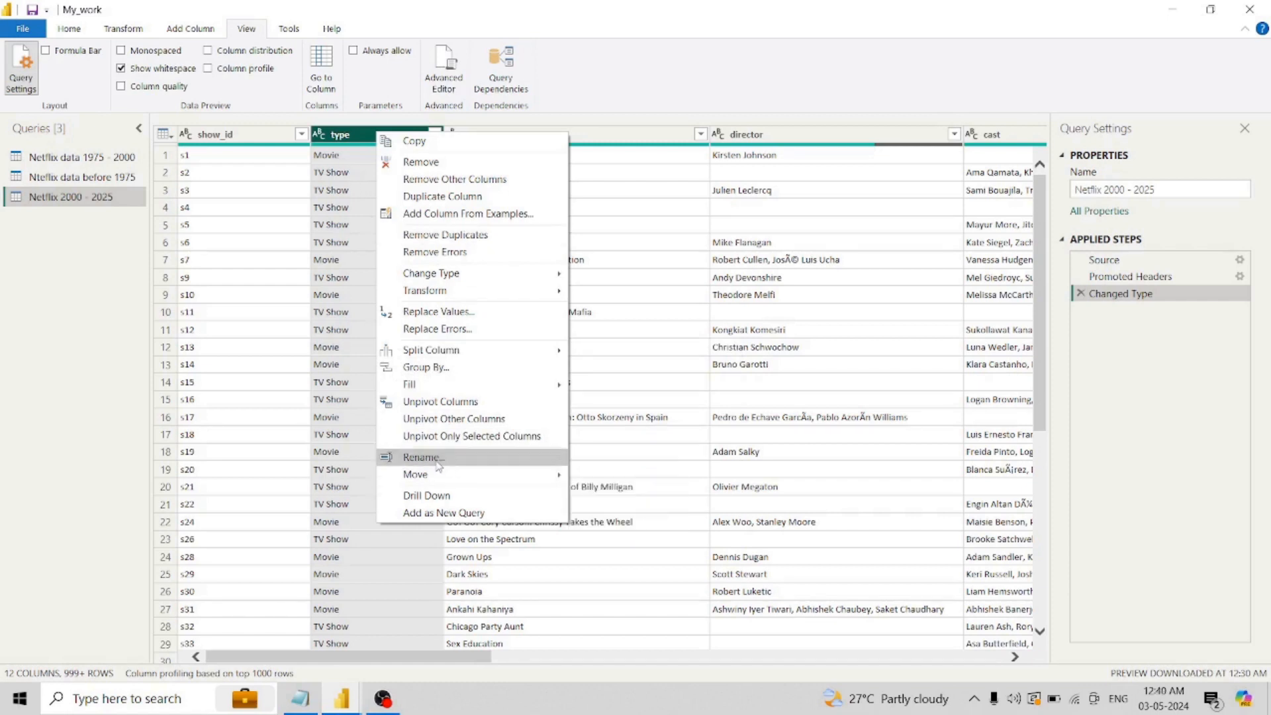
click(423, 457)
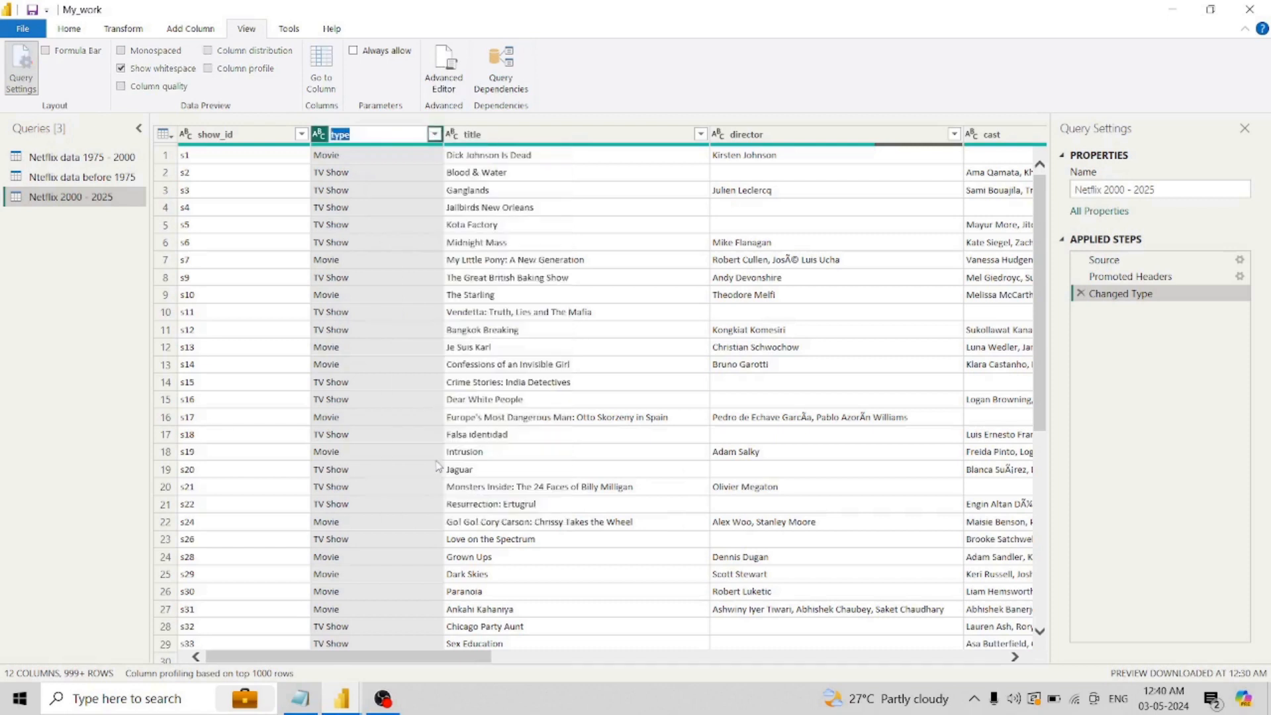
text(show type)
key(Return)
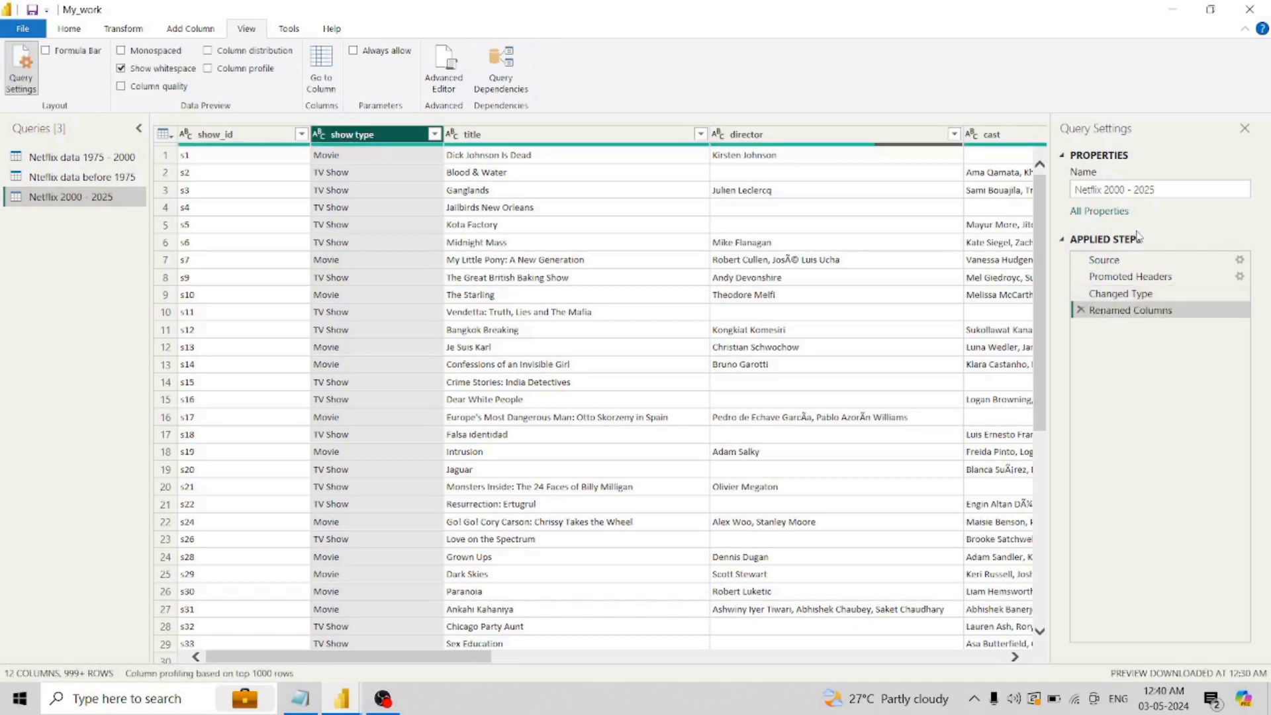
- Rename the Renamed Columns applied step as "Renamed type Column" and delete that step
right_click(1165, 319)
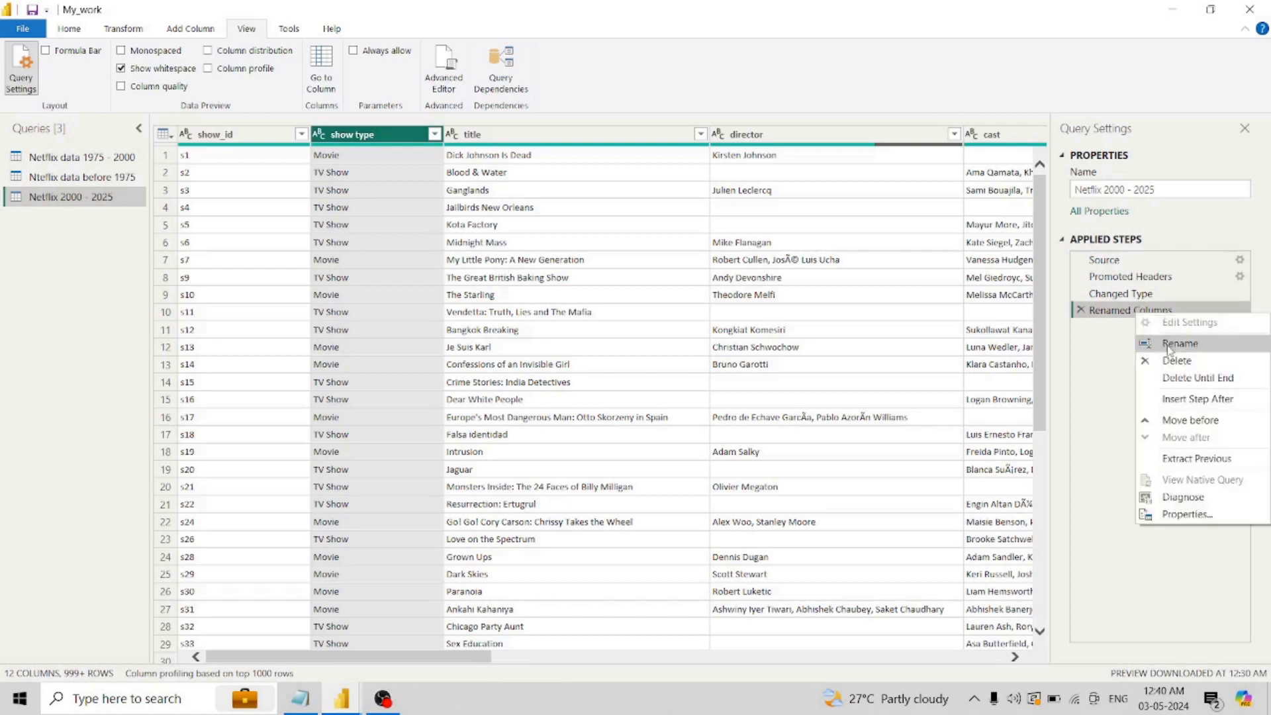
click(1168, 345)
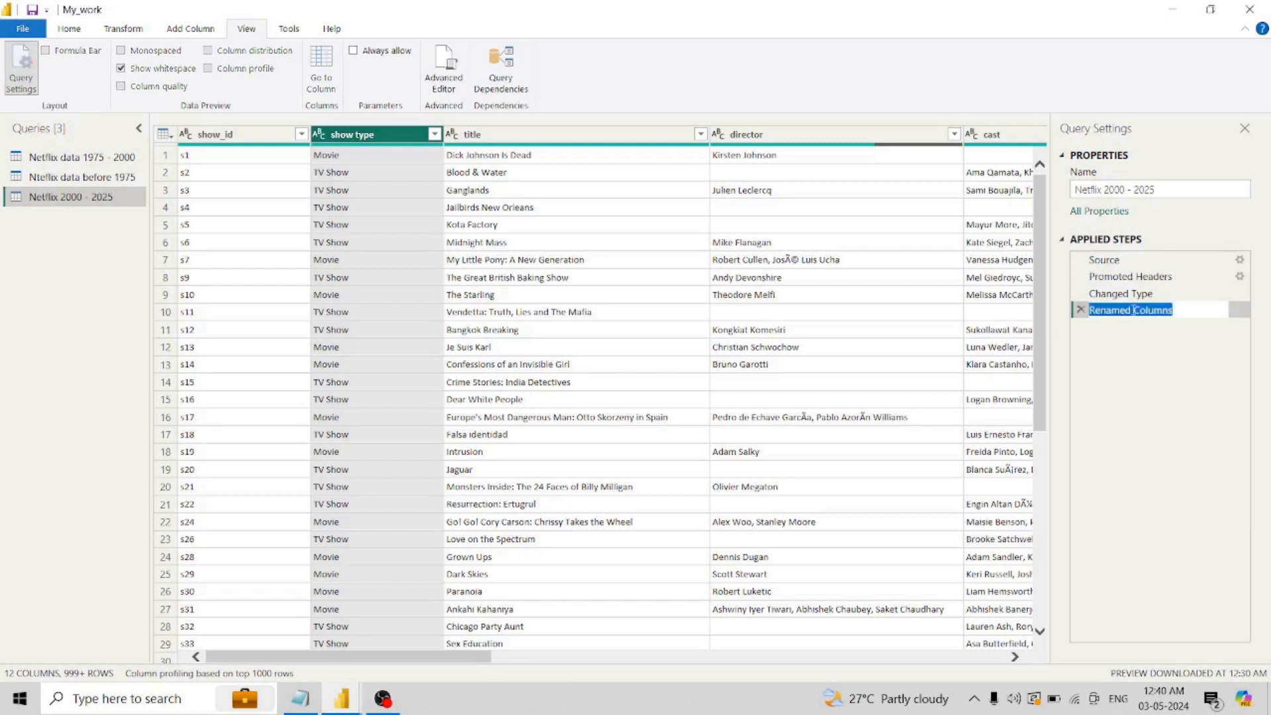
key(Return)
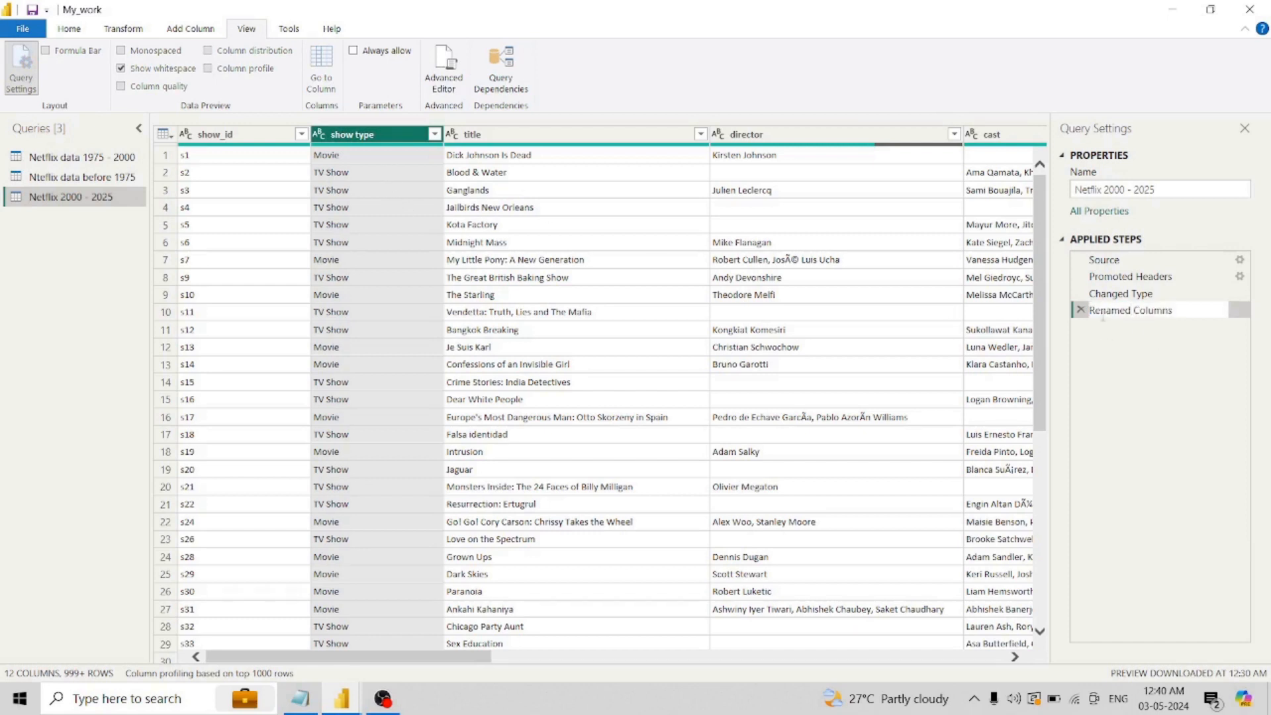
click(1138, 315)
text(type)
key(BackSpace)
key(Return)
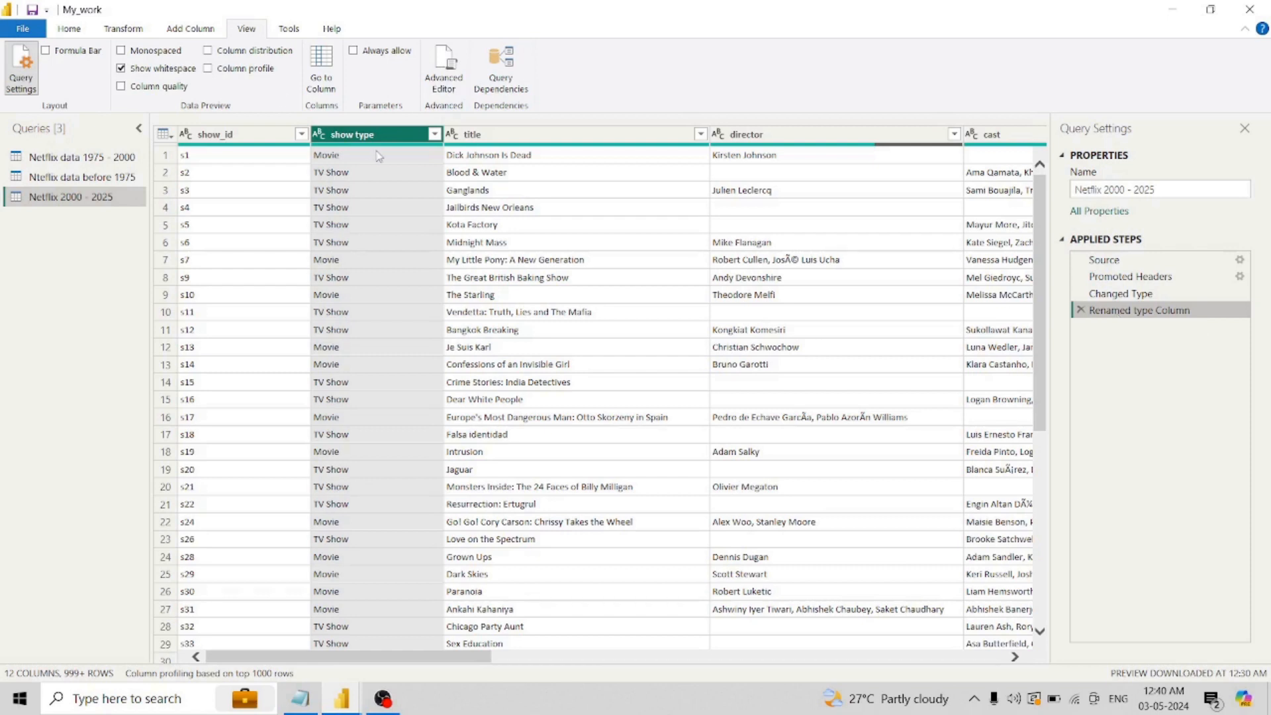
click(1080, 309)
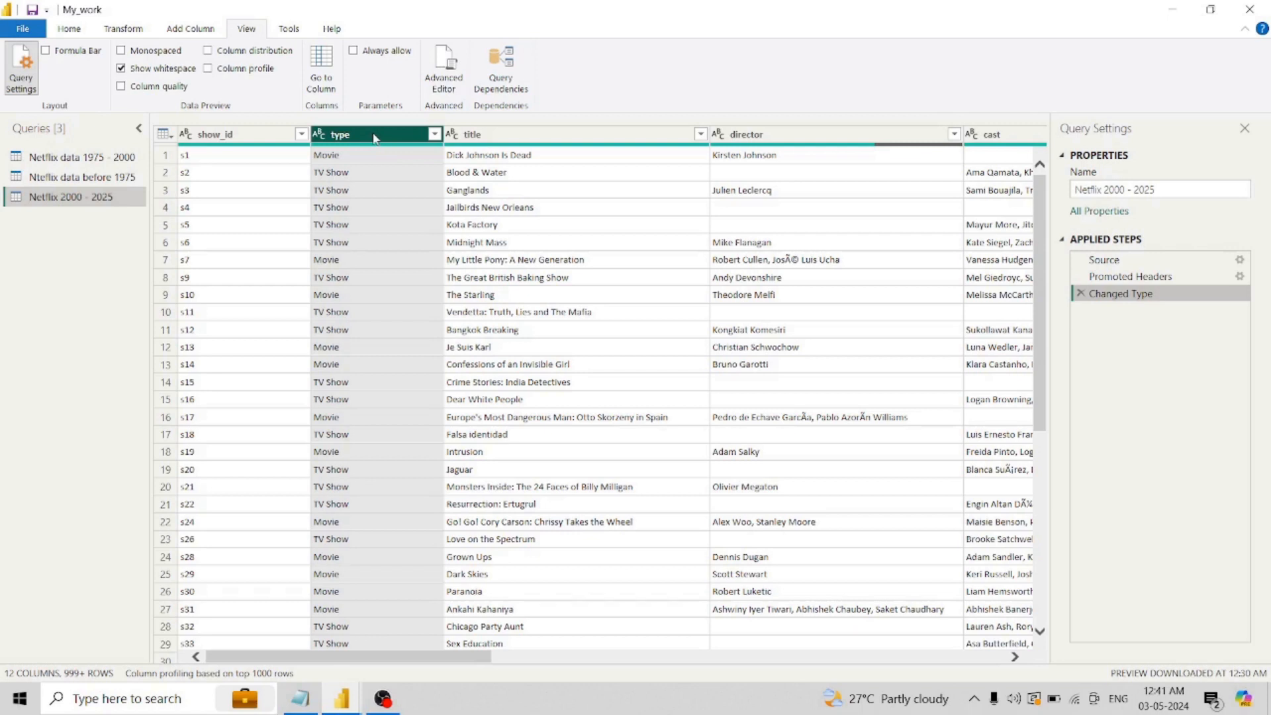
- Examine the table-level operations and the query-level options available for Netflix 2000 - 2025
click(163, 135)
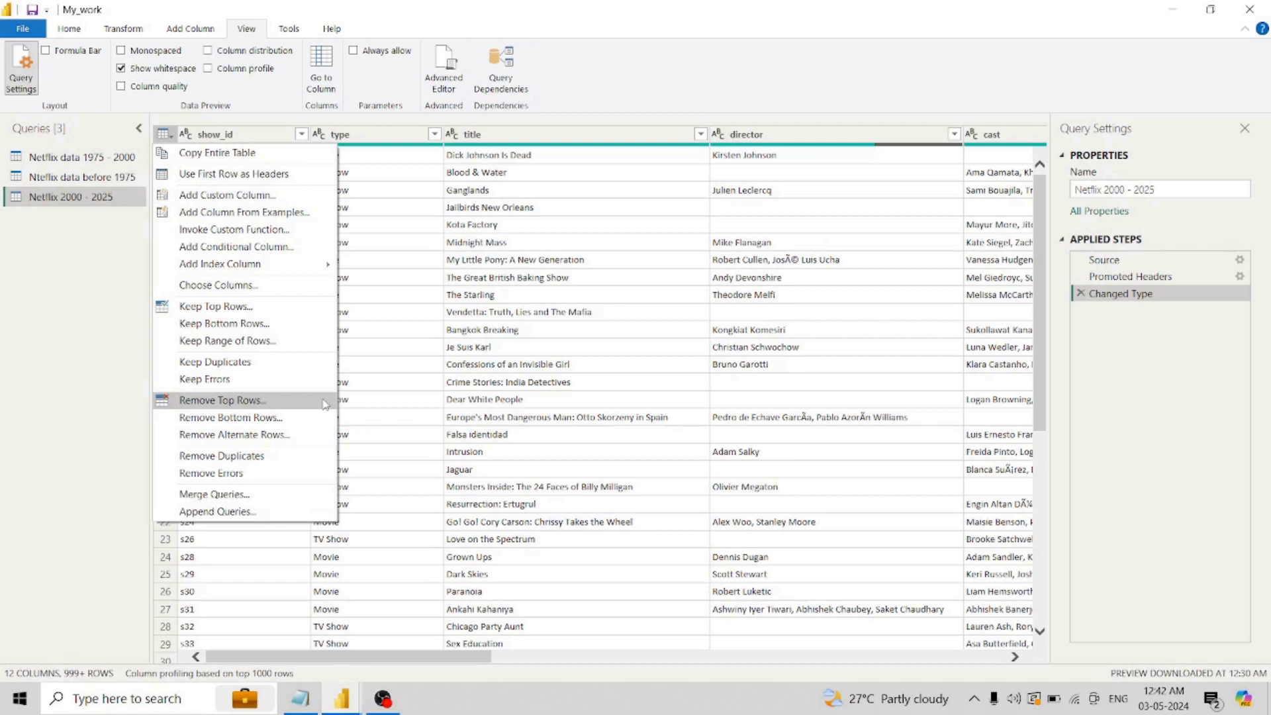
click(77, 198)
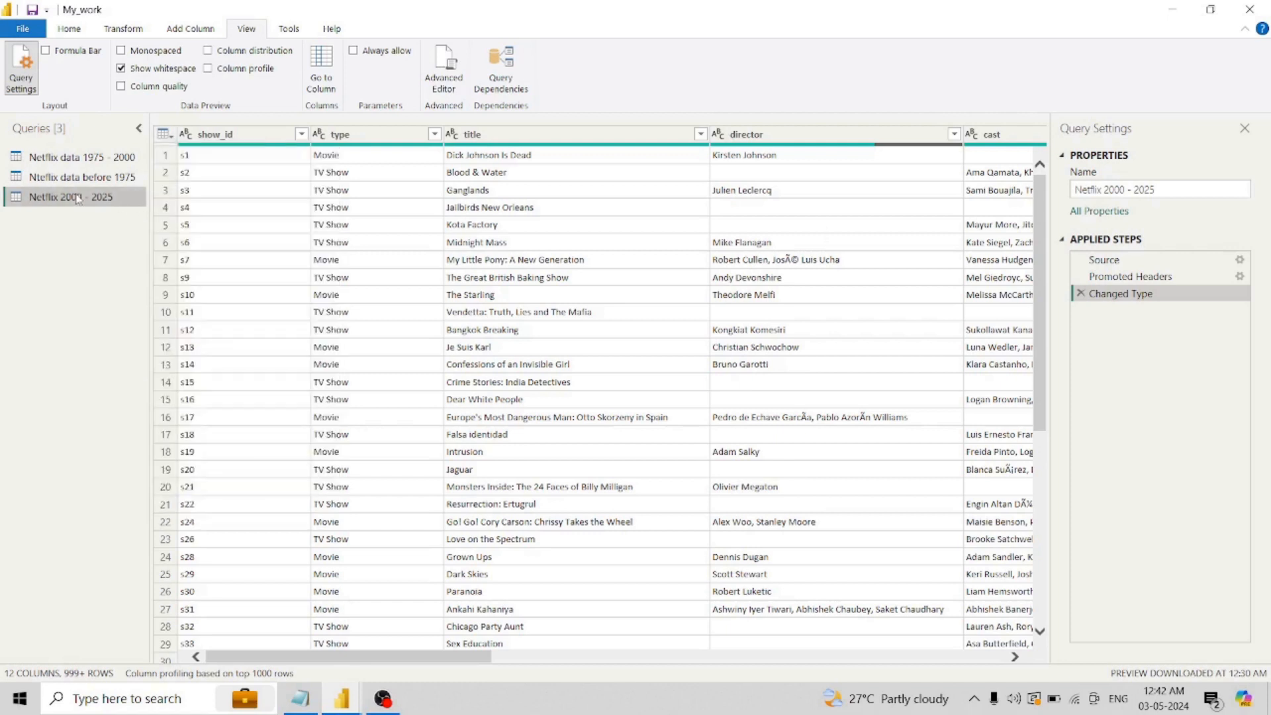
right_click(77, 199)
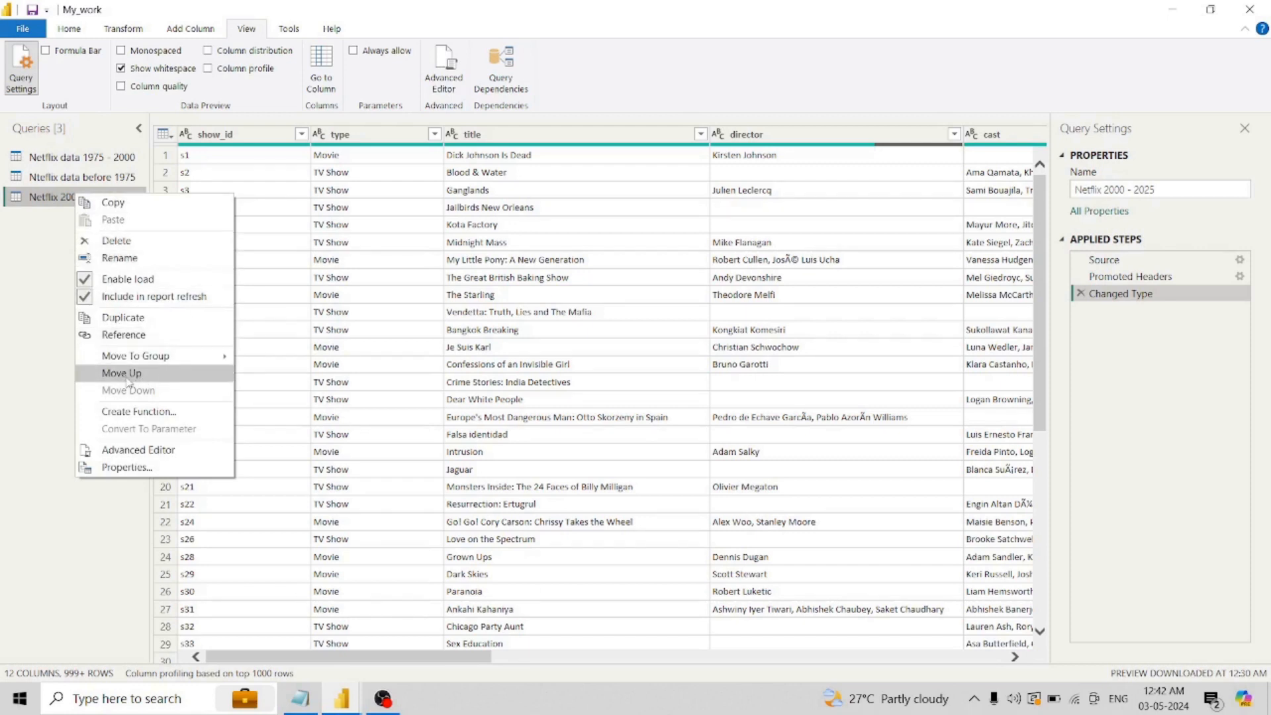
click(26, 254)
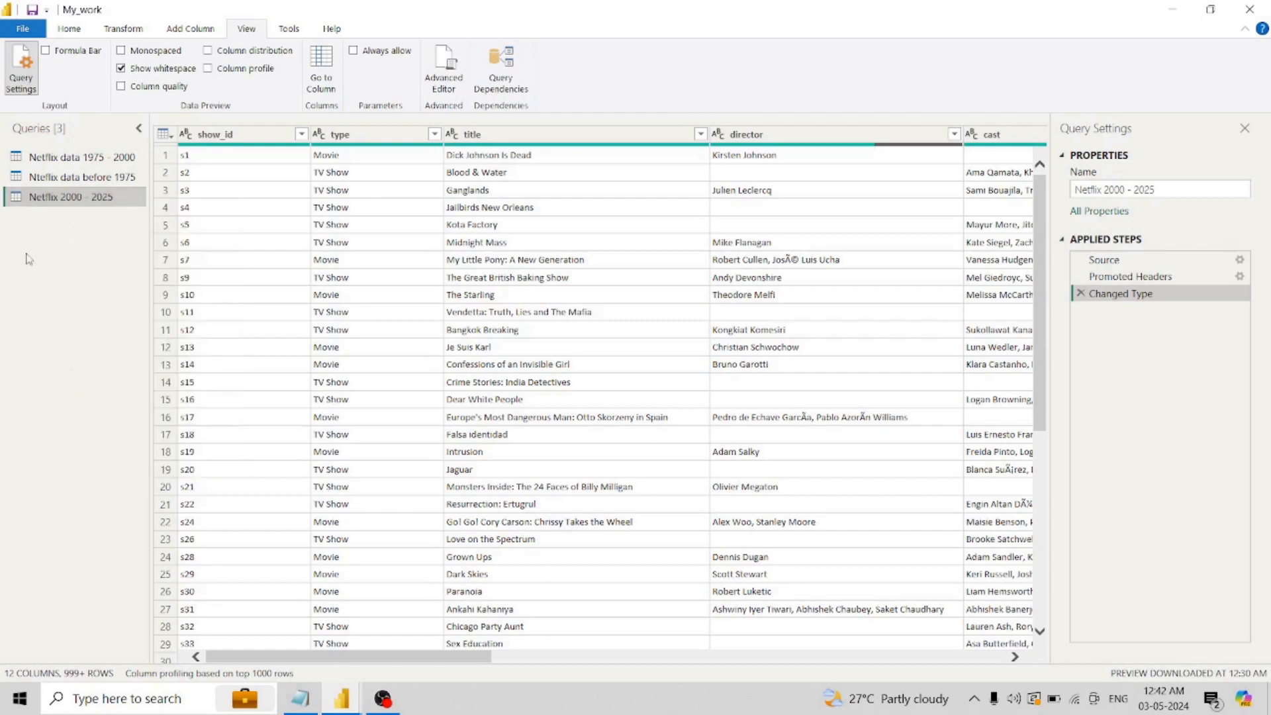
- Move the "Nteflix data before 1975" query up one place in the query list
click(76, 180)
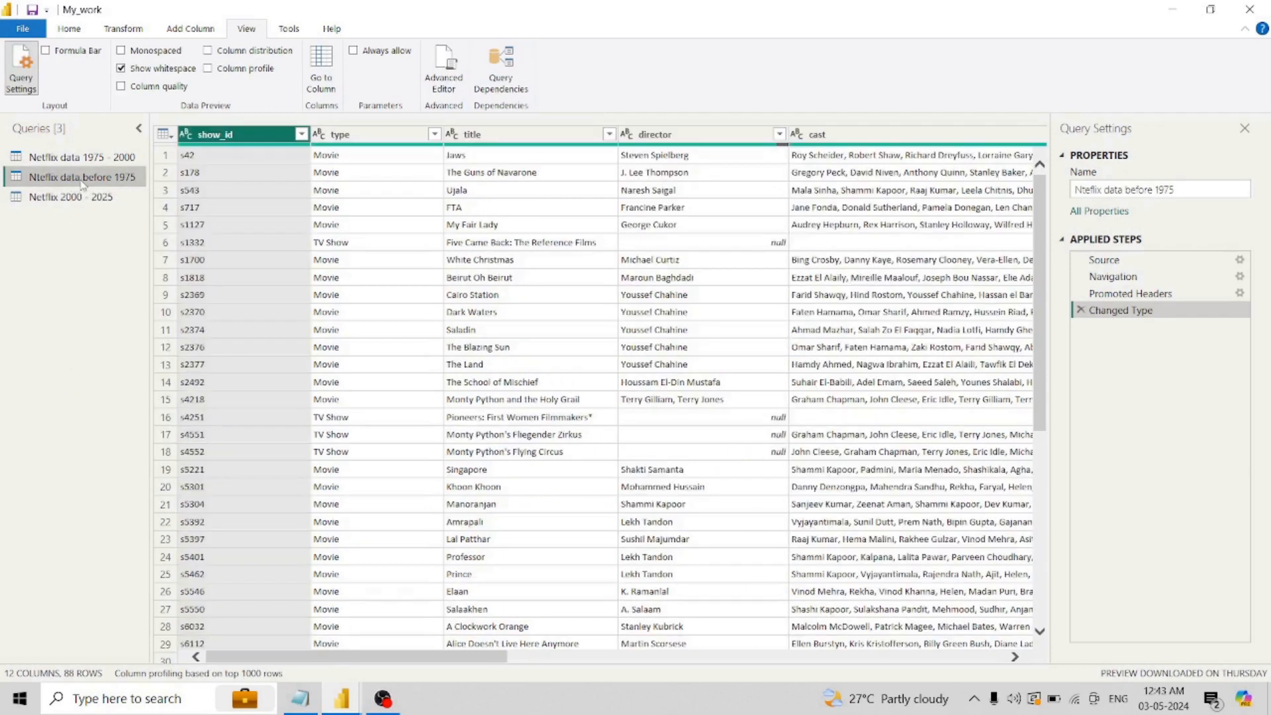
right_click(81, 183)
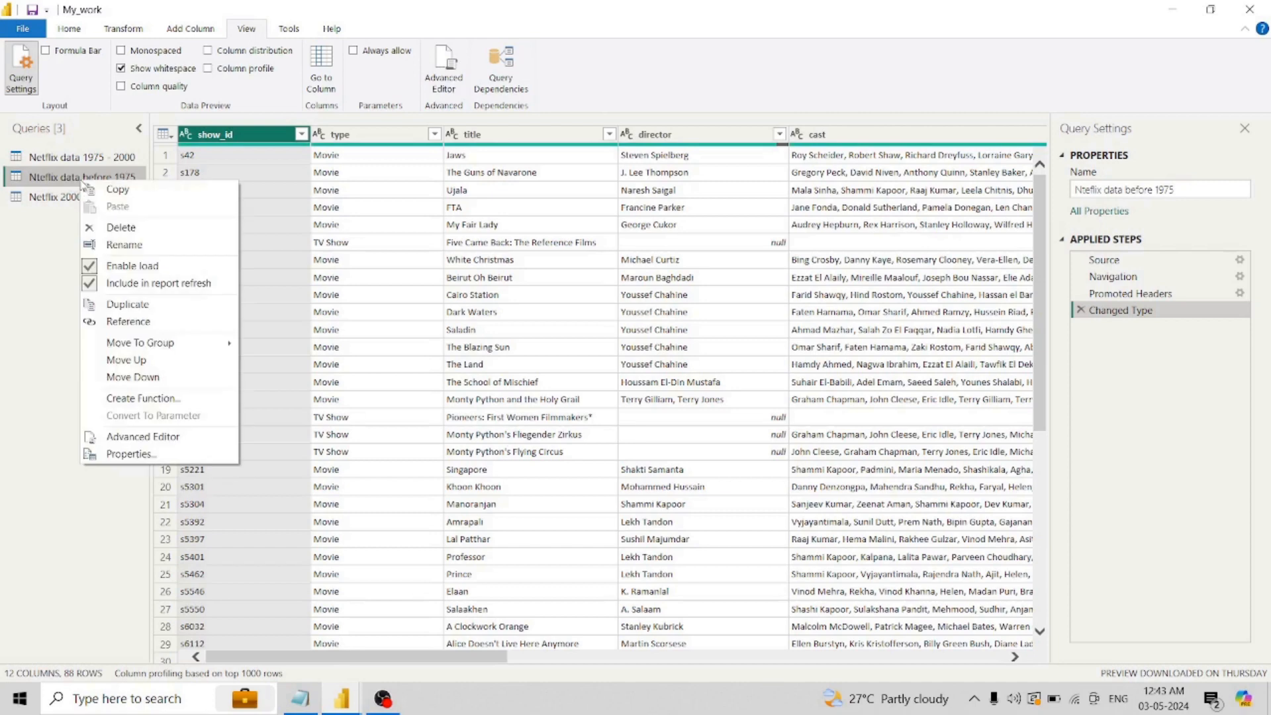
click(140, 362)
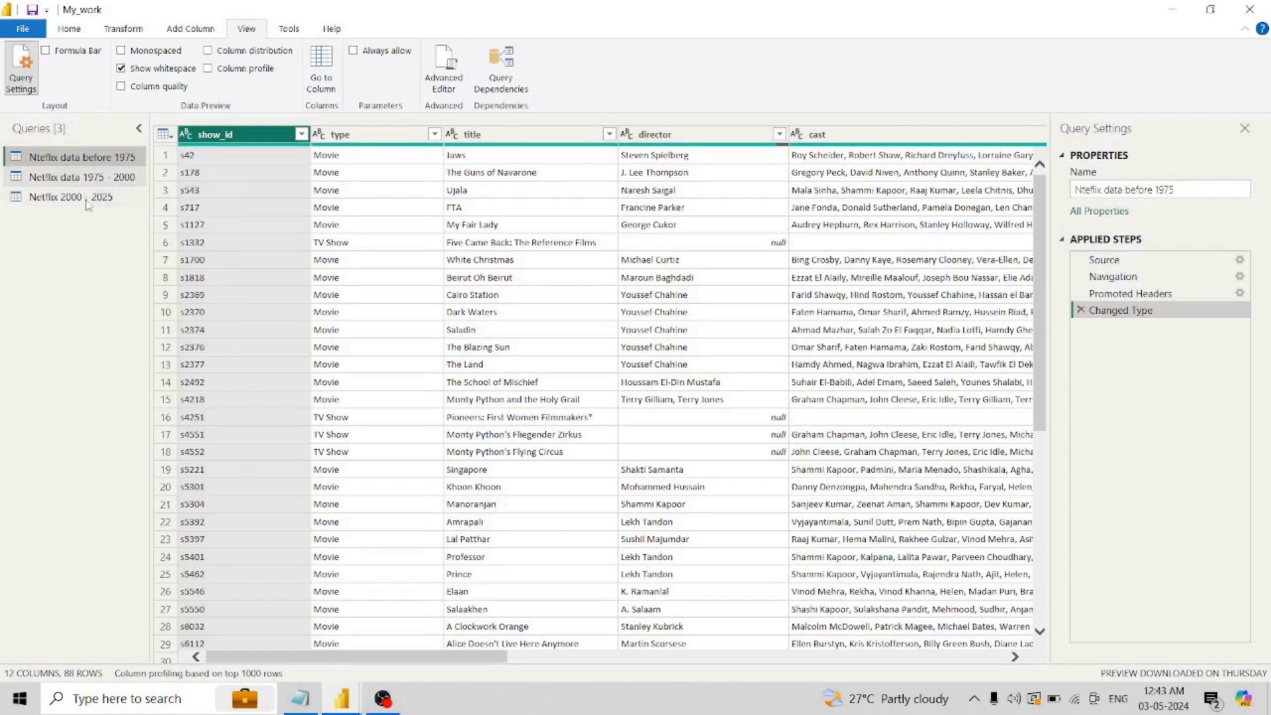
- Review the query options of Netflix 2000 - 2025 and the general, transform and add-column commands, including those for its type column
click(119, 199)
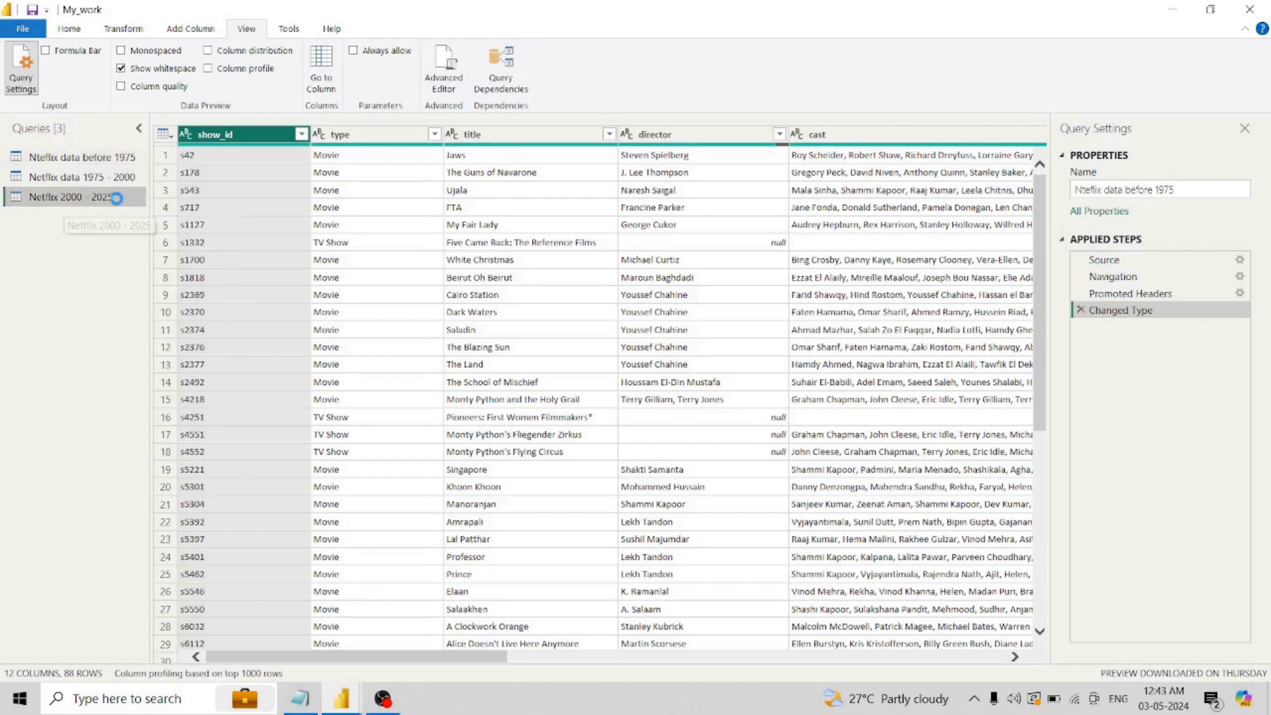
right_click(119, 202)
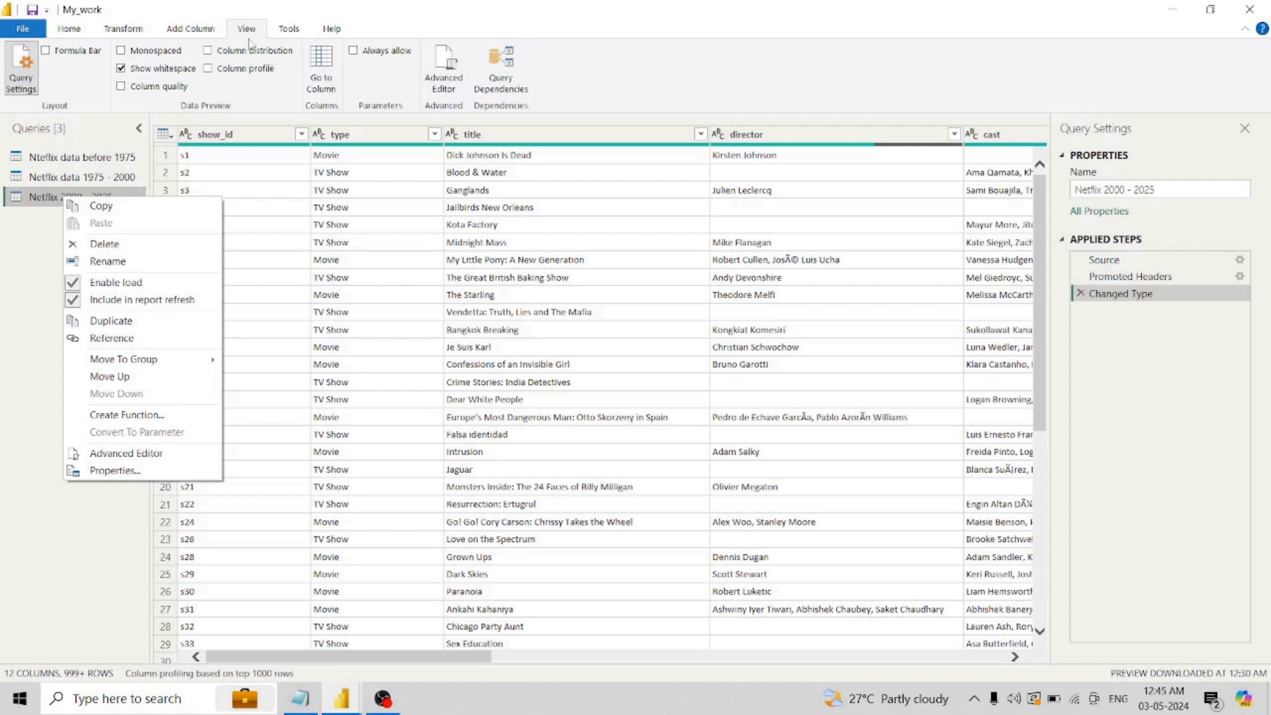
click(70, 30)
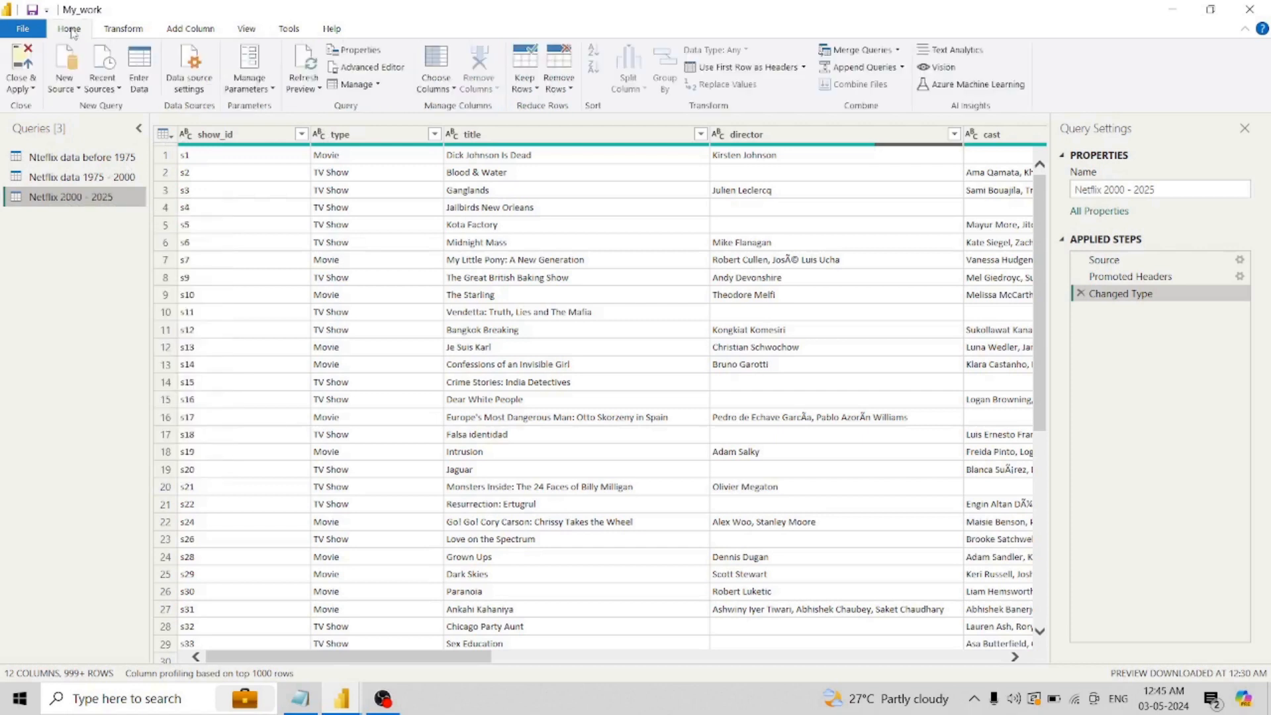
click(130, 34)
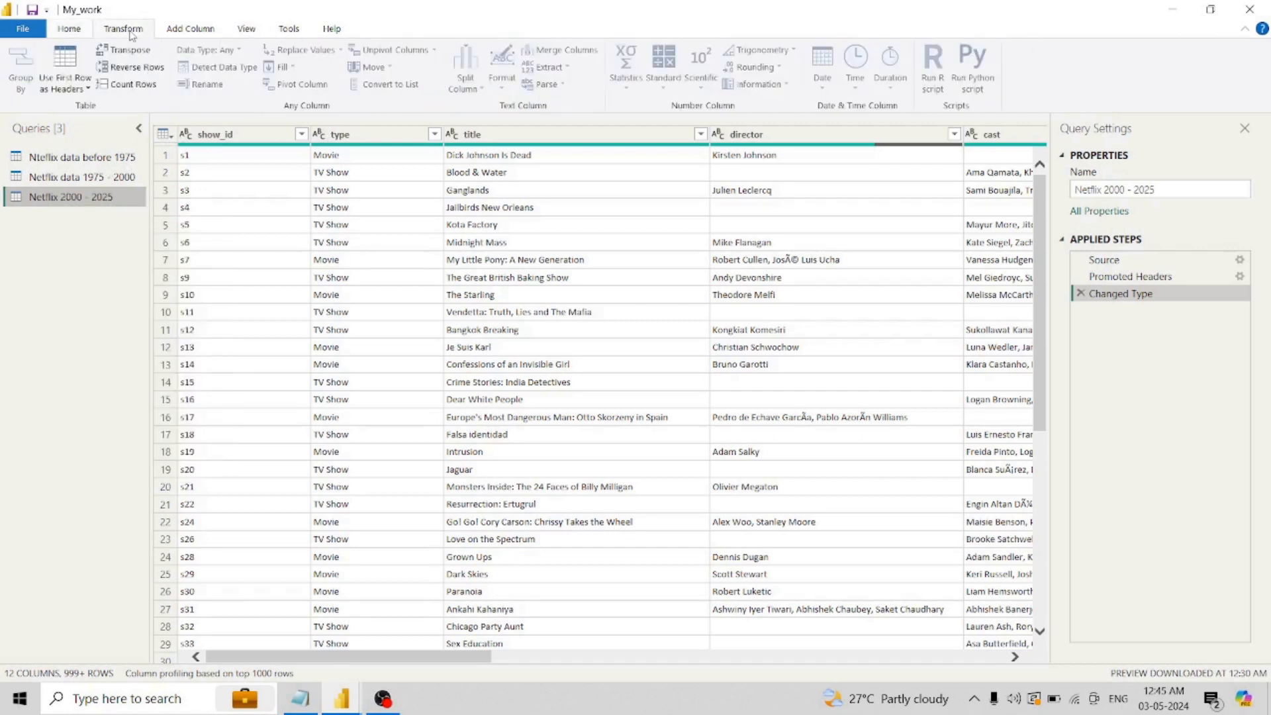
click(74, 33)
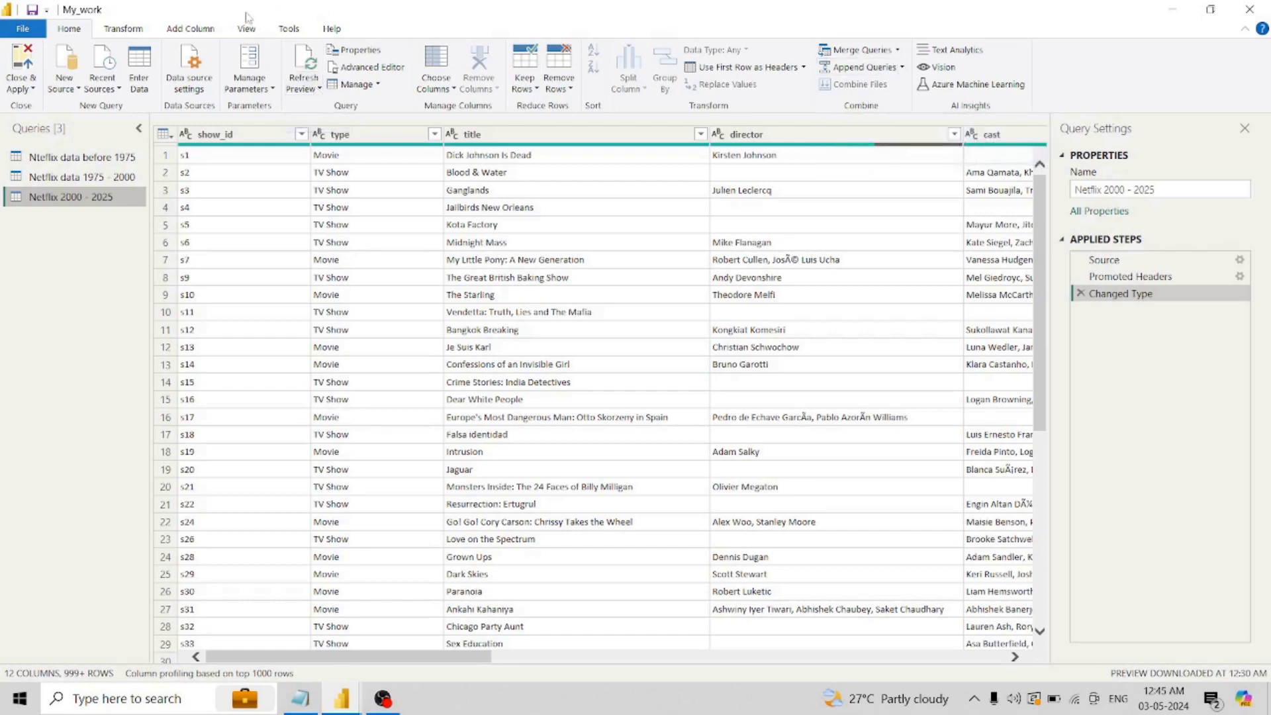
click(124, 29)
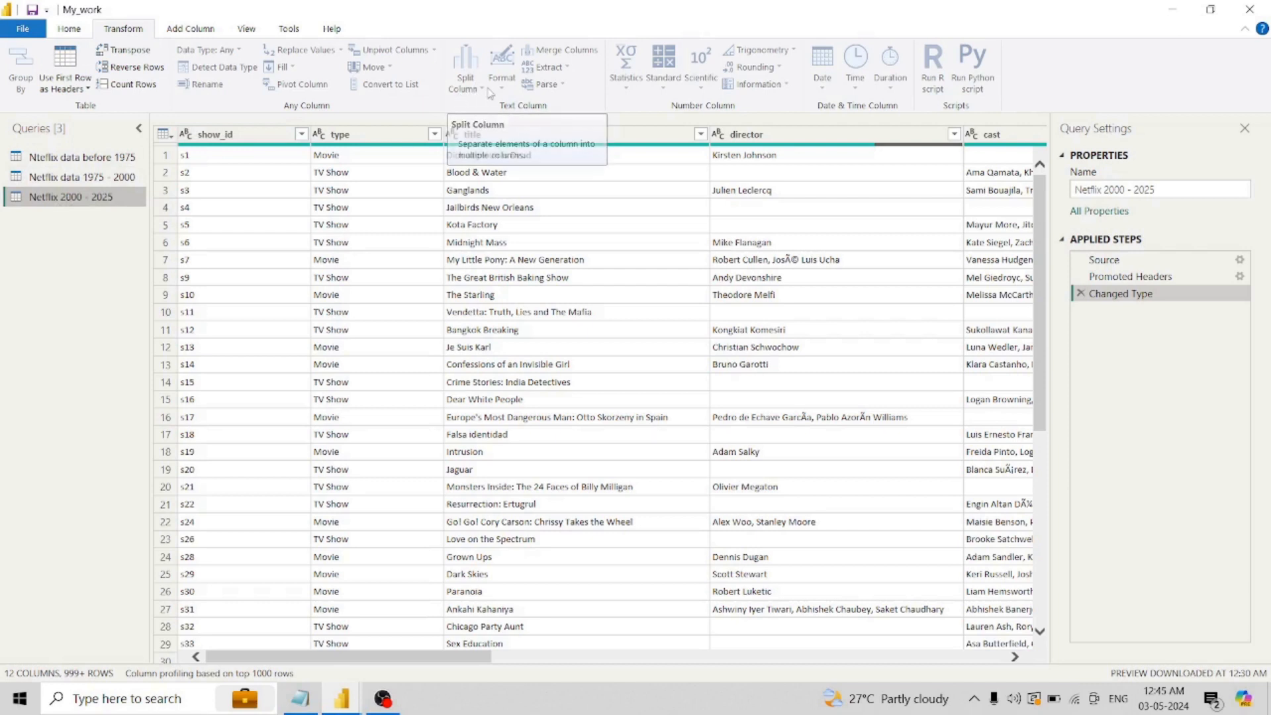
click(368, 136)
click(369, 140)
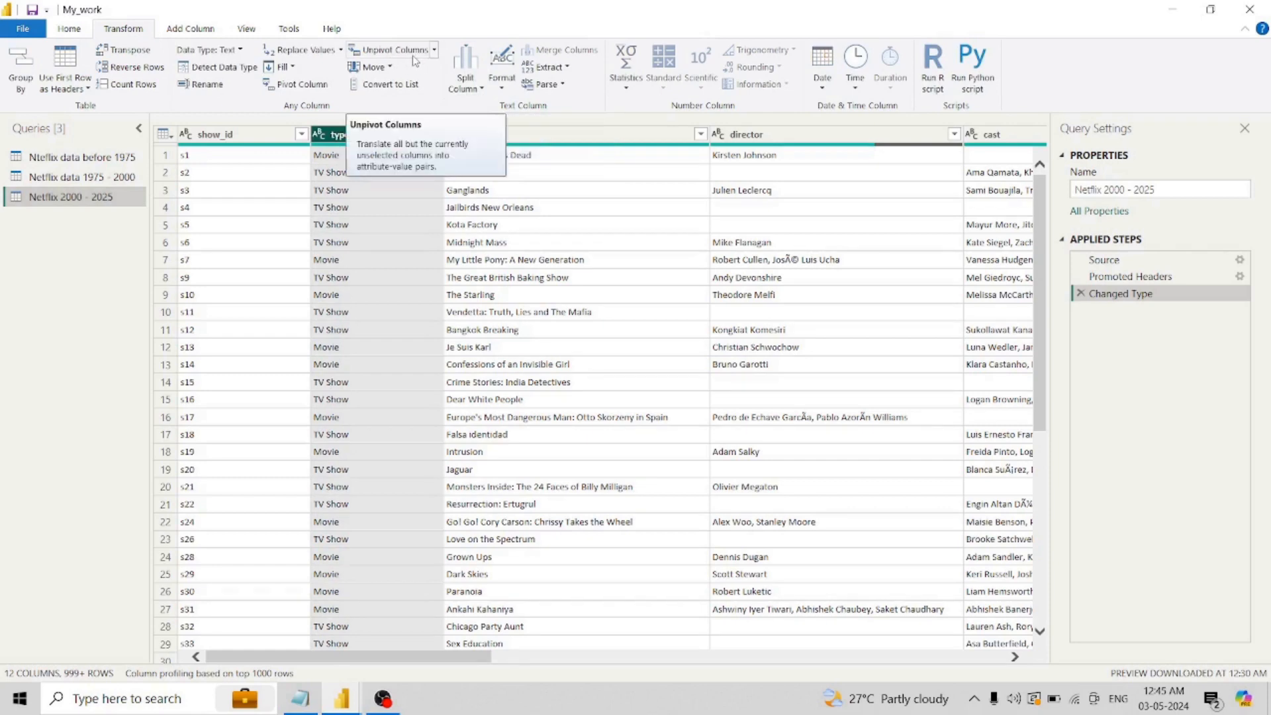
click(210, 31)
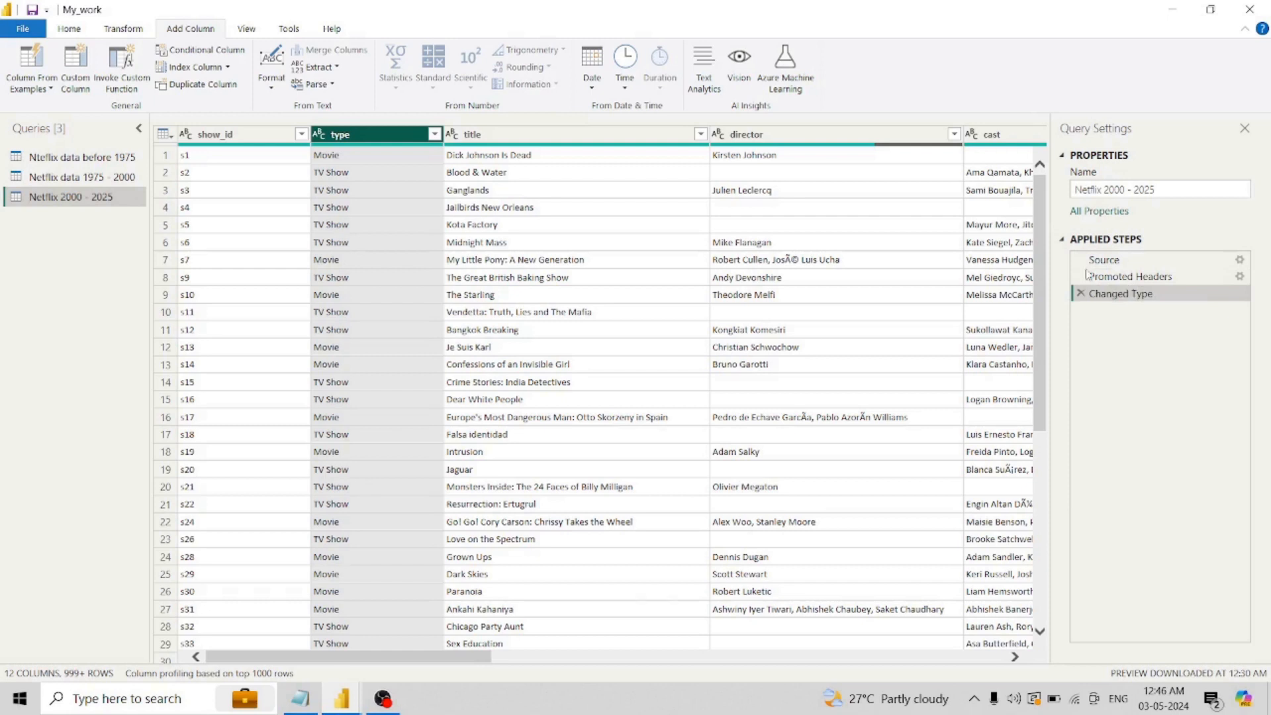
- Promote the first data row of the Netflix 2000 - 2025 query to column headers and inspect the added header-promotion step
click(157, 137)
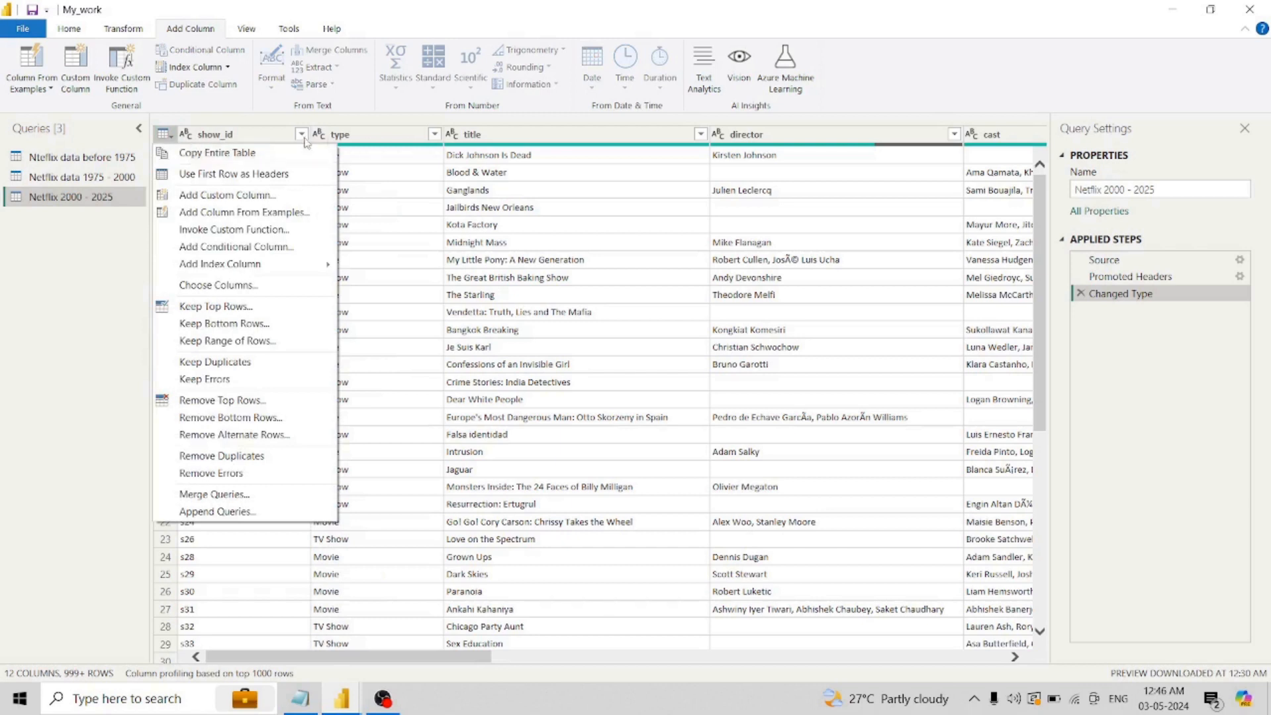
click(233, 175)
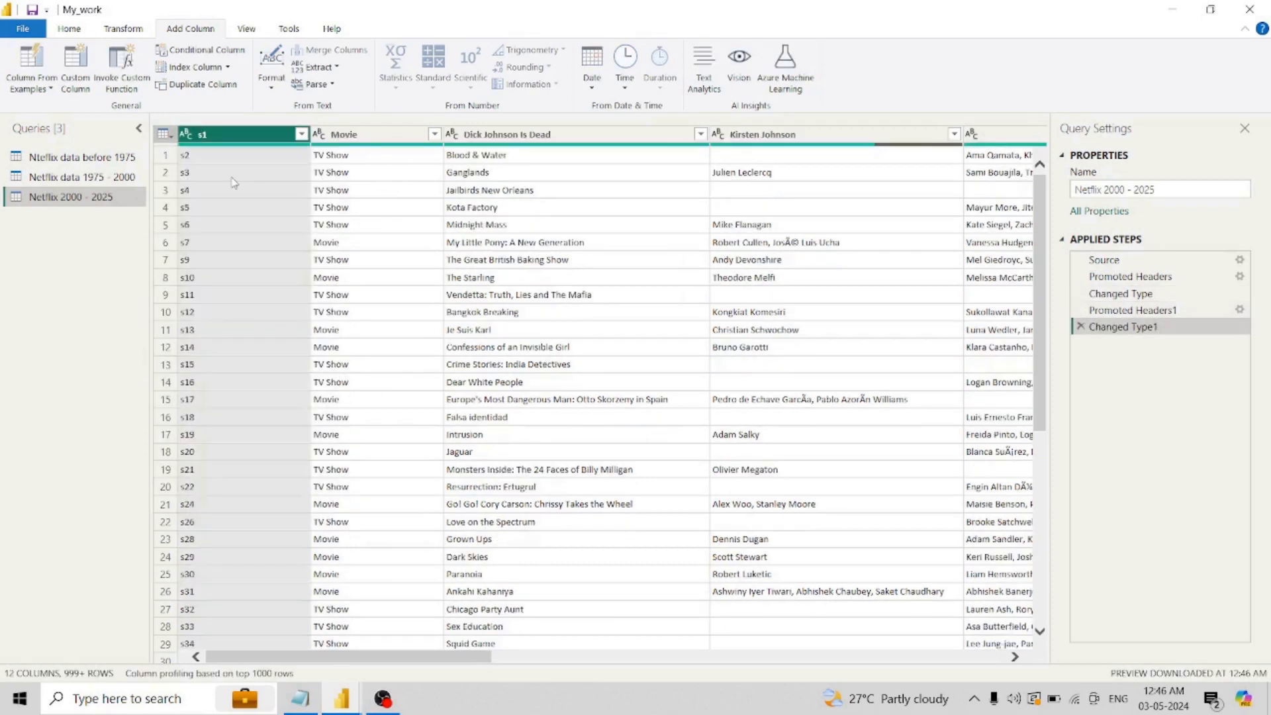
click(1146, 312)
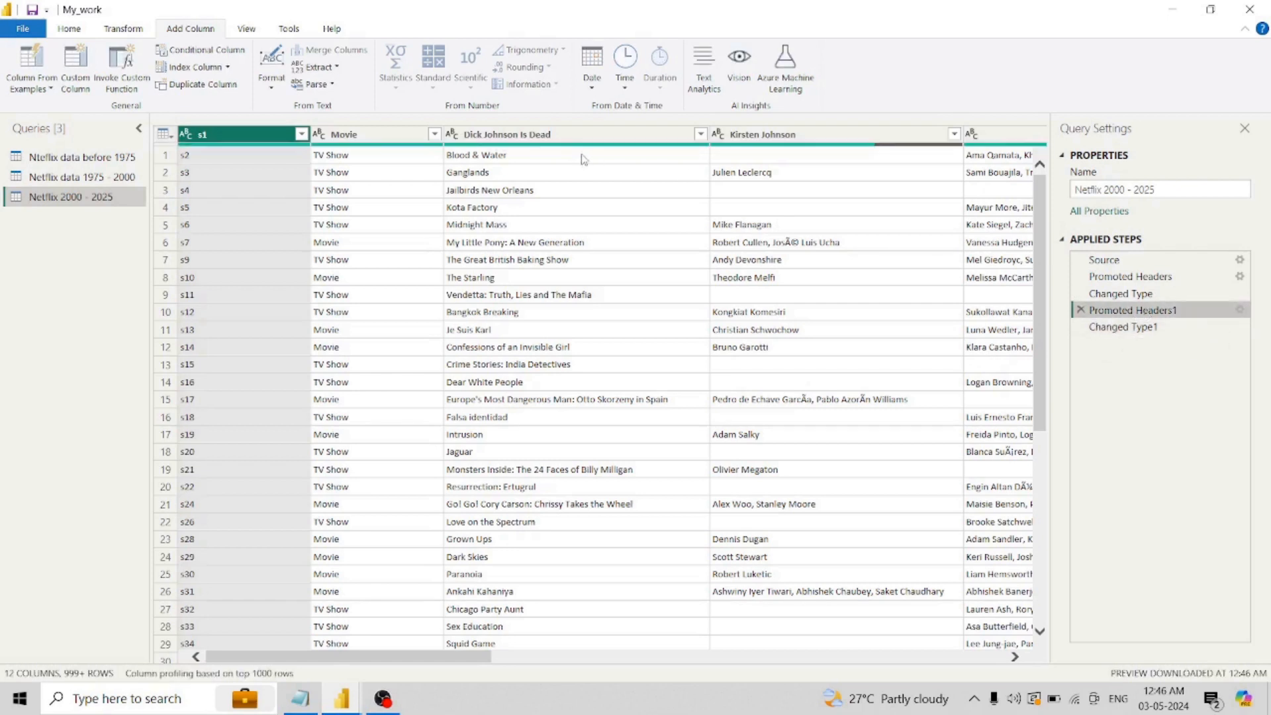
- Delete the Changed Type1 and Promoted Headers1 steps from the Netflix 2000 - 2025 query
click(1151, 298)
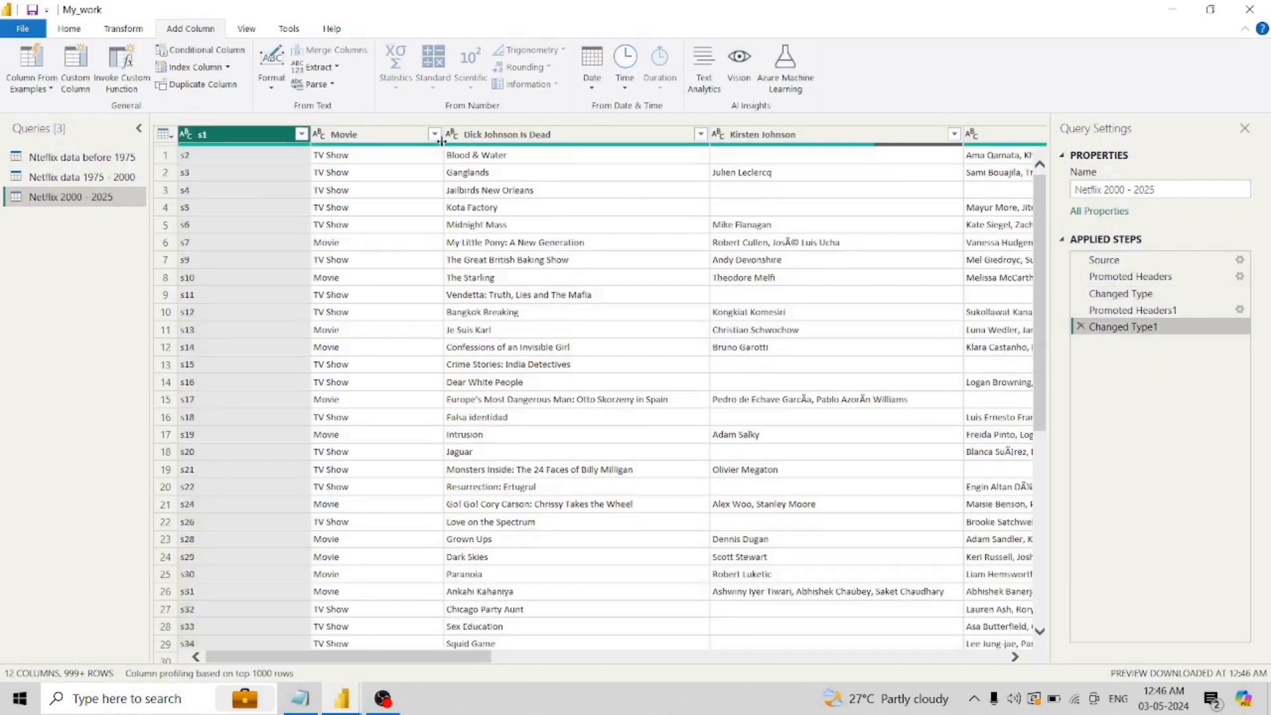
click(1081, 327)
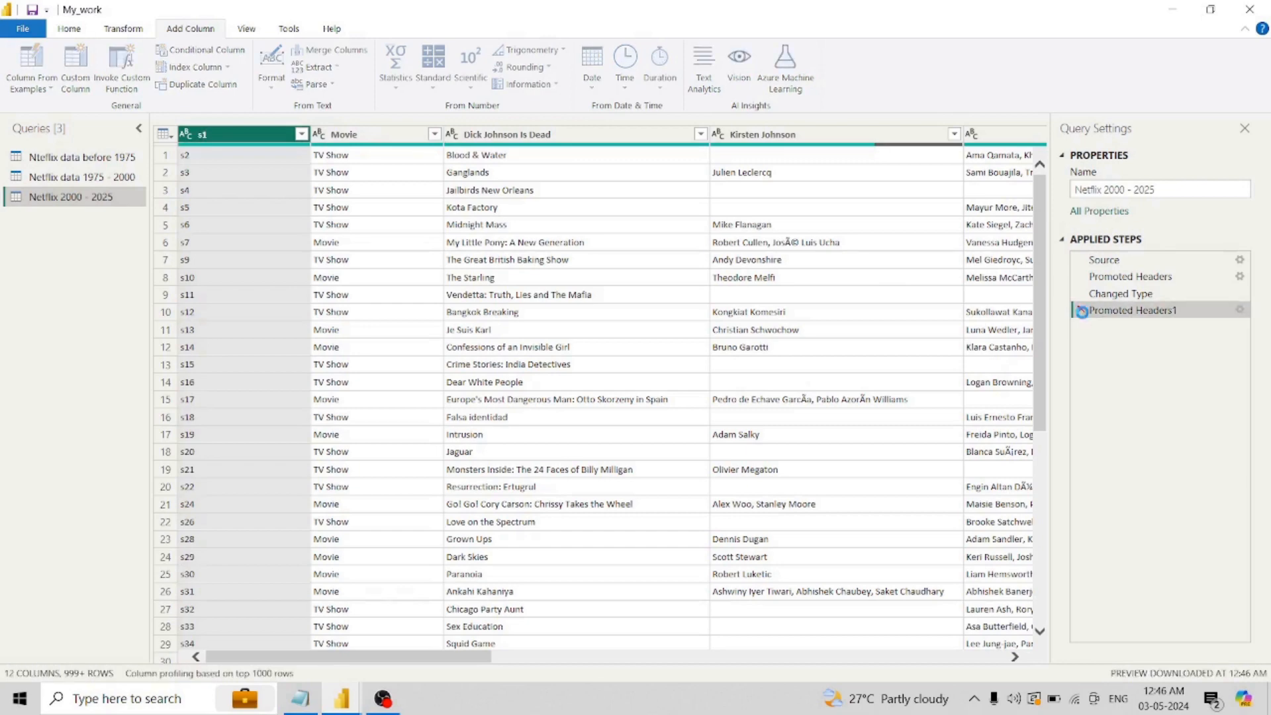
click(1080, 310)
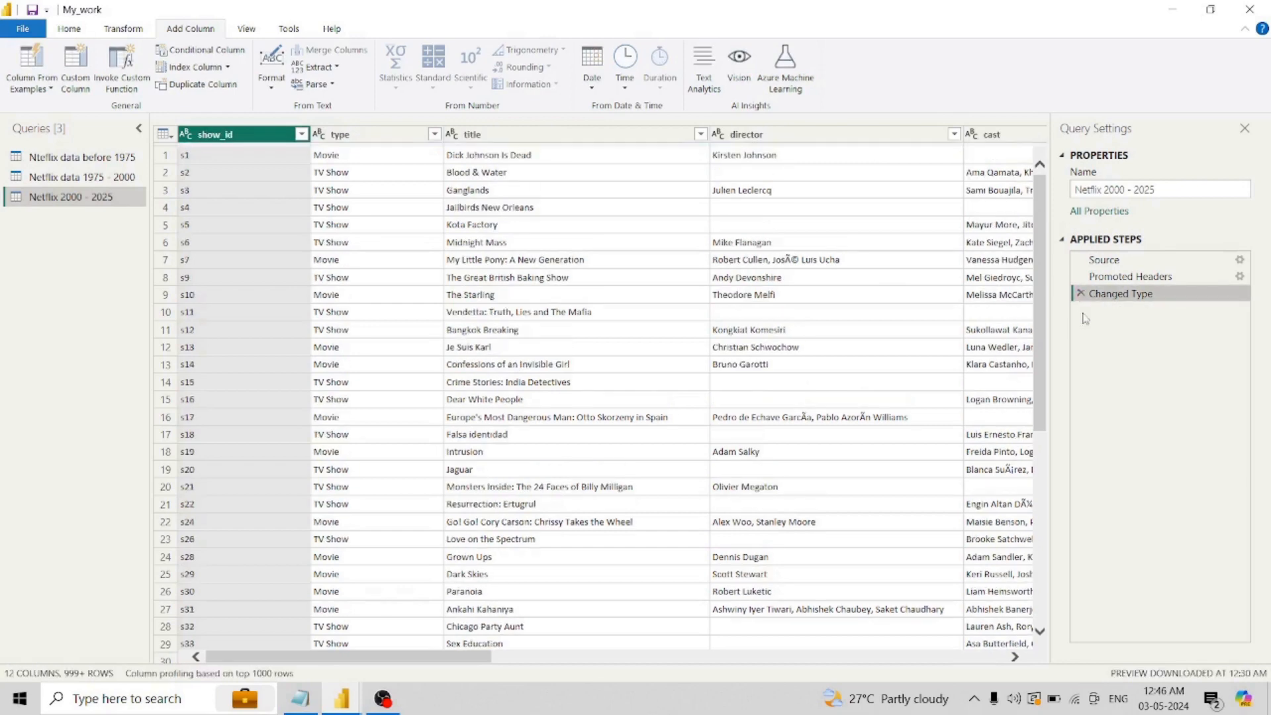
- Inspect the Source and Promoted Headers steps of Netflix 2000 - 2025, and delete the Promoted Headers step
click(1105, 266)
click(1102, 278)
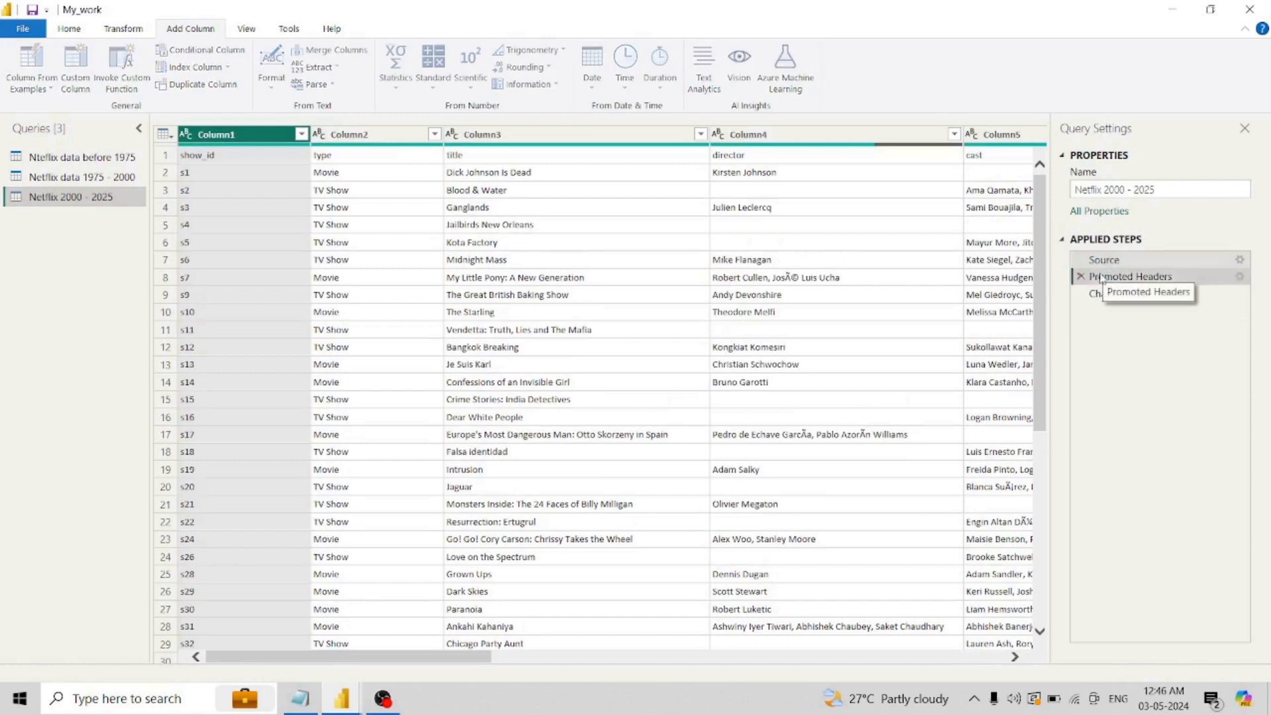
click(1080, 277)
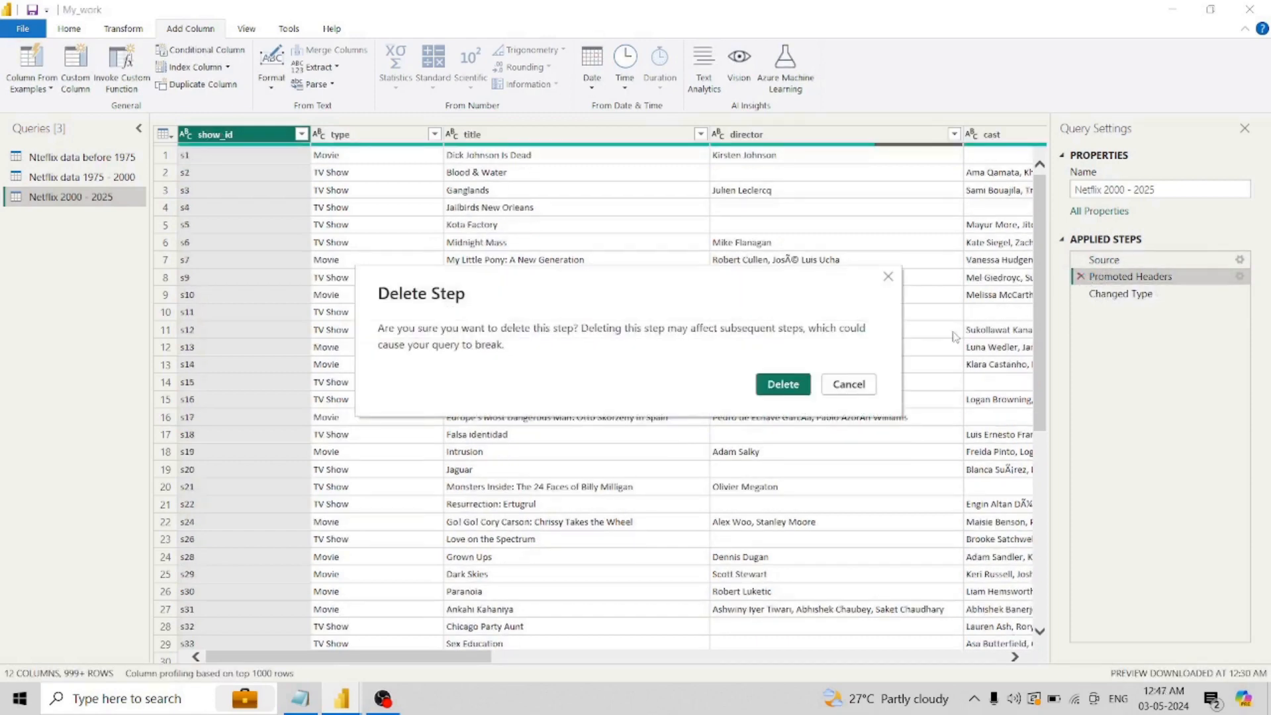
click(783, 384)
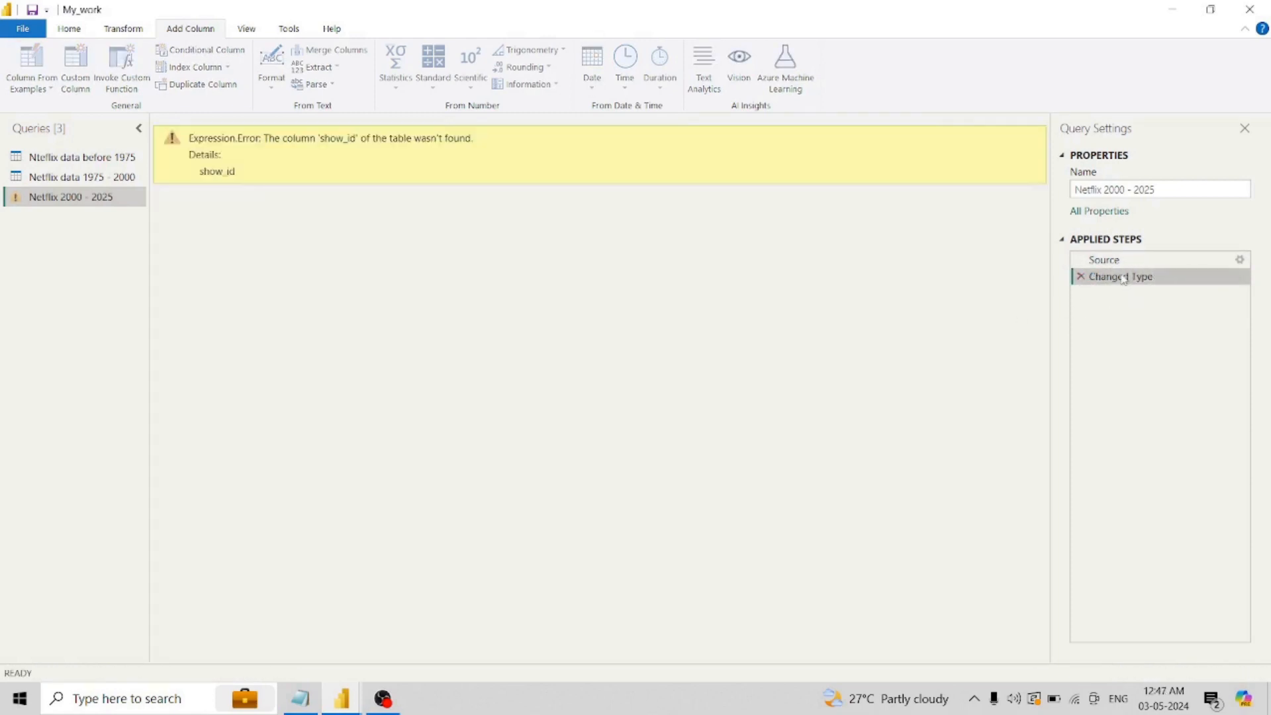
- Insert a step directly after Source in Netflix 2000 - 2025 that uses the first row as headers
click(1109, 263)
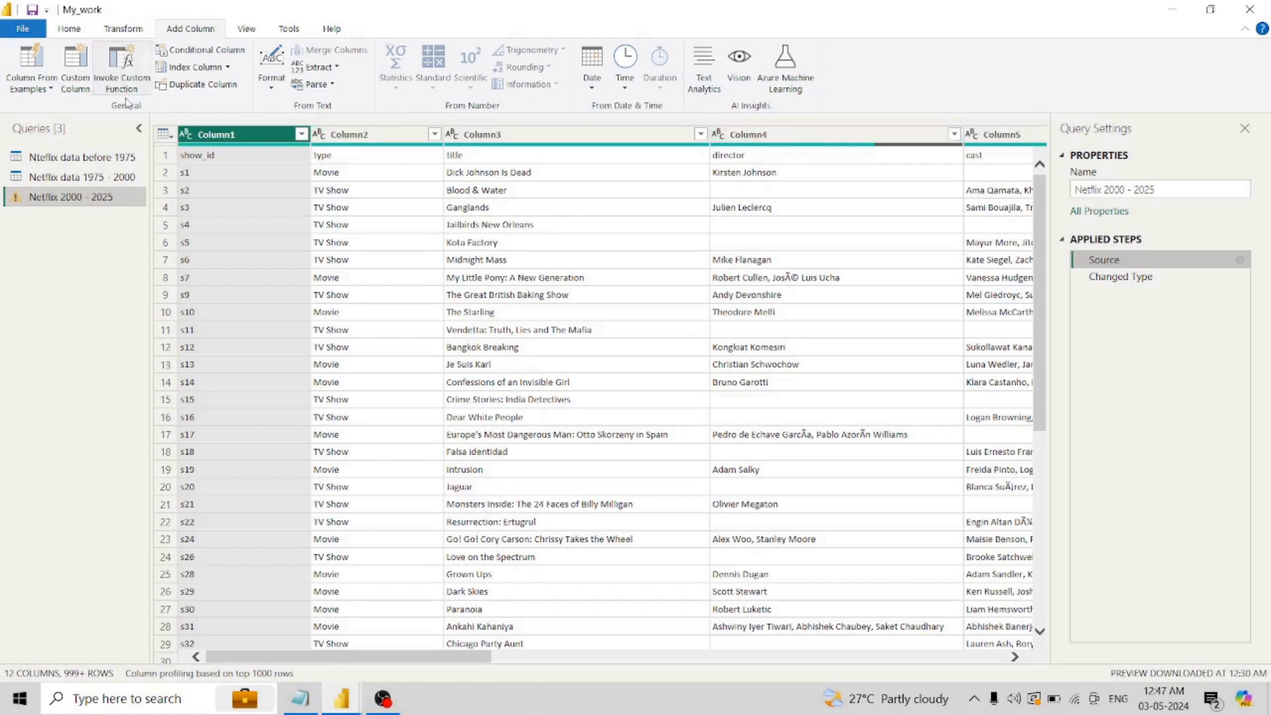
click(163, 135)
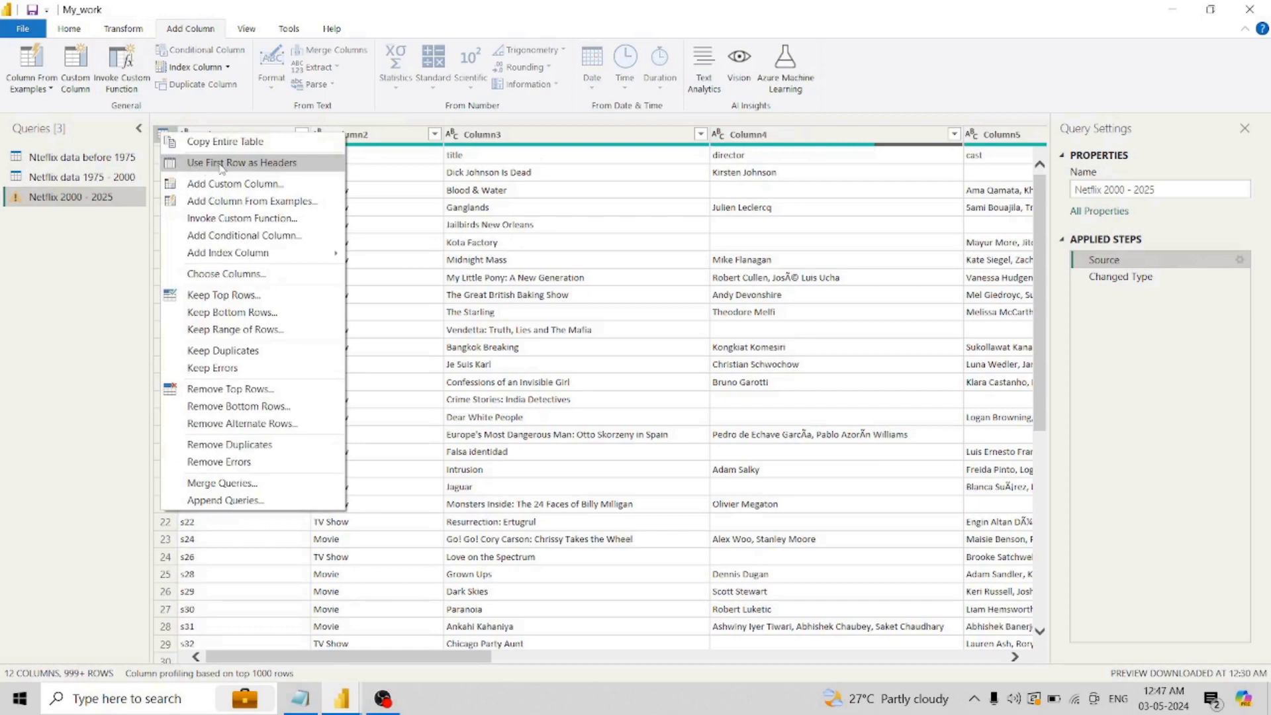
click(125, 31)
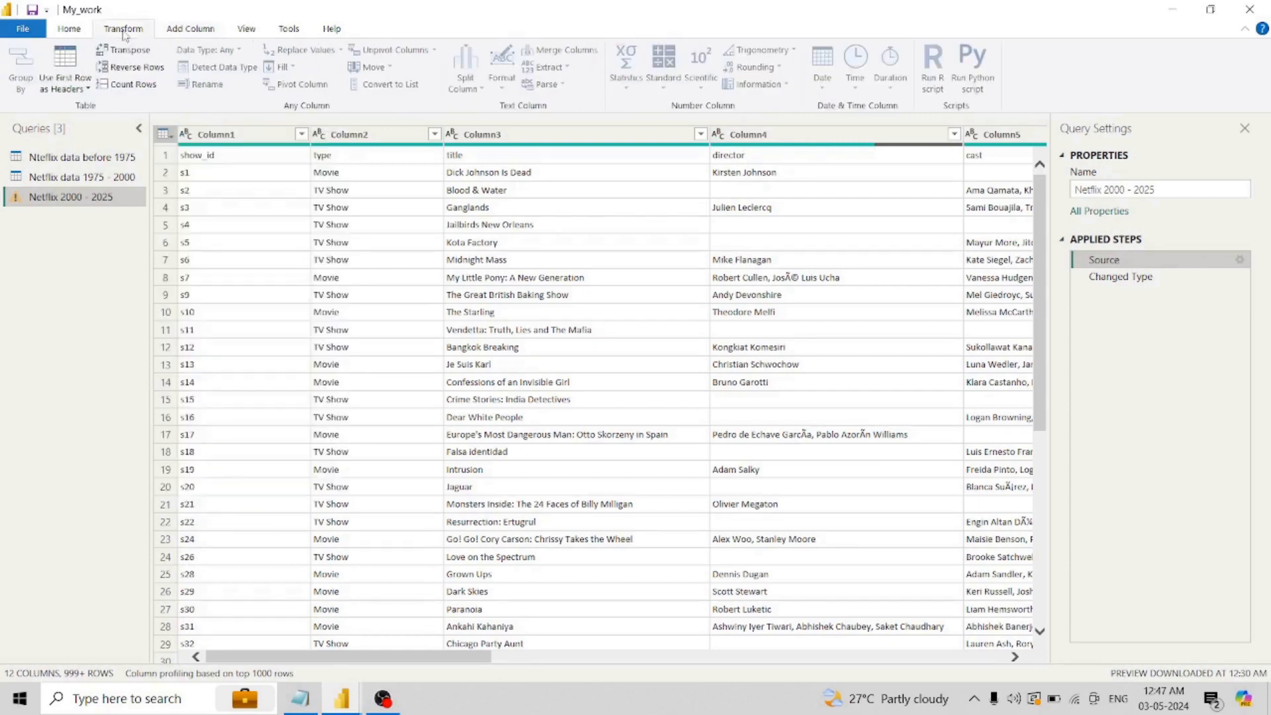
click(60, 33)
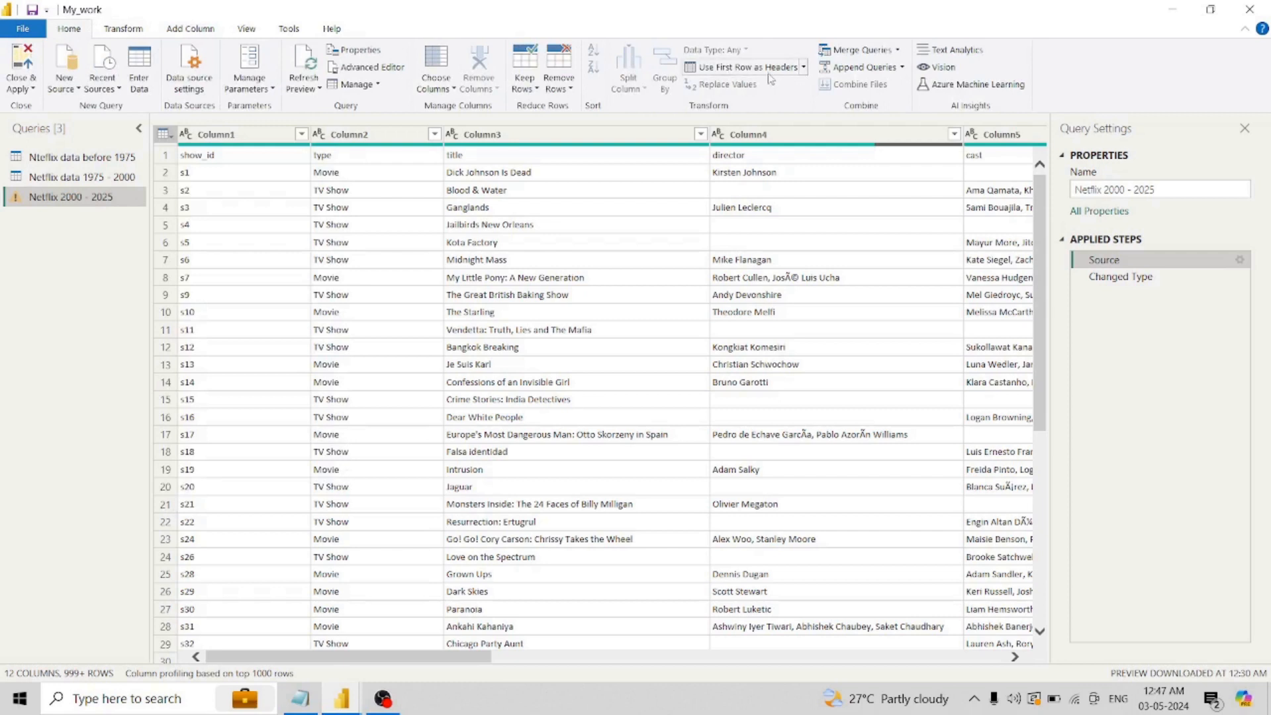
click(804, 67)
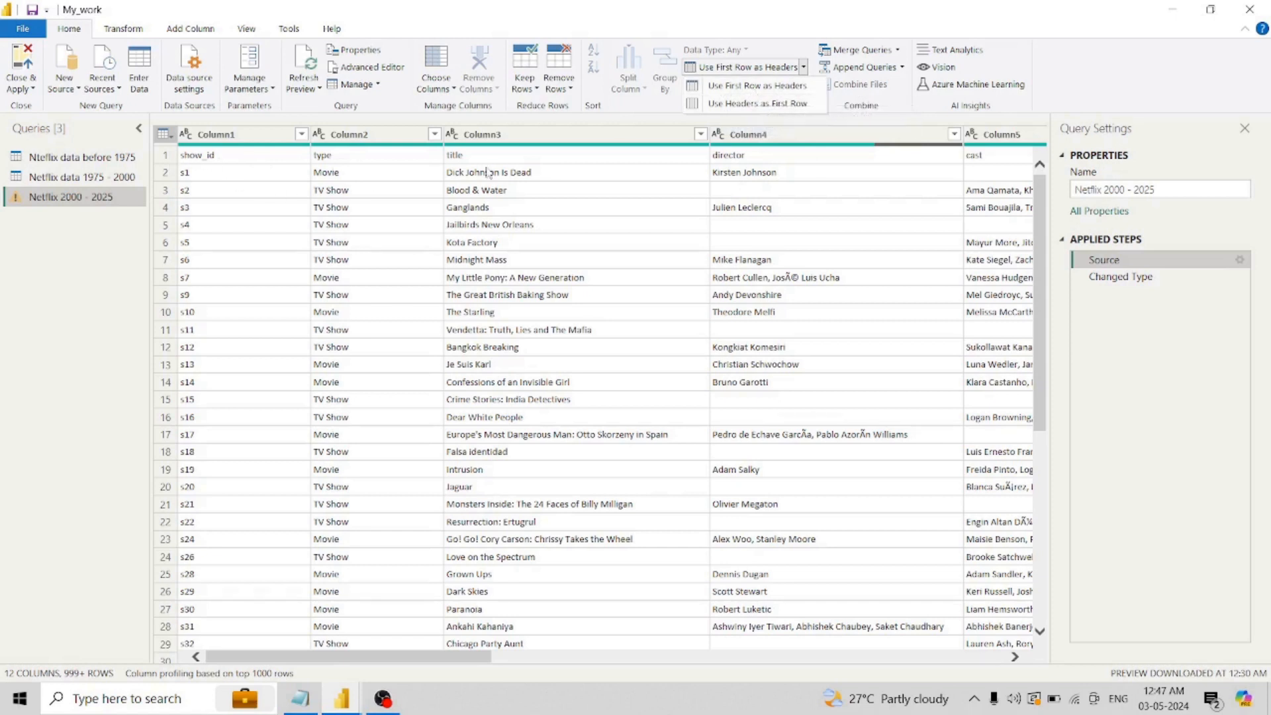
click(759, 102)
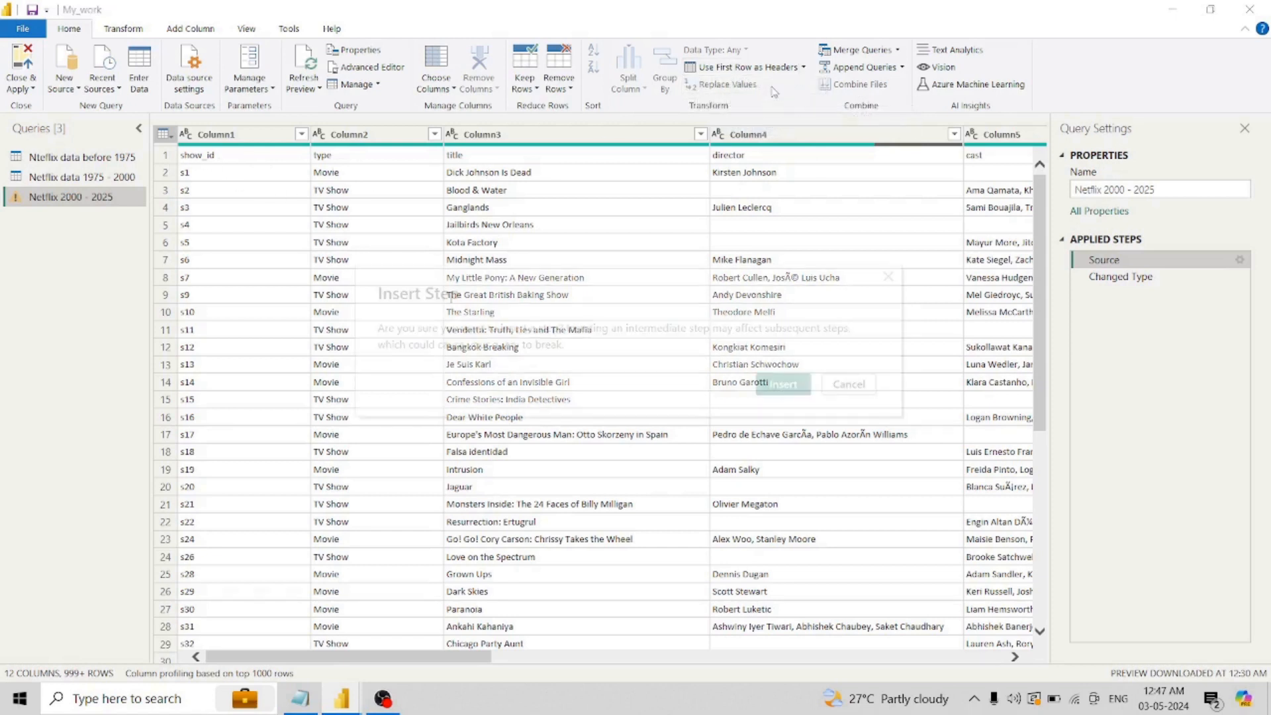
click(783, 385)
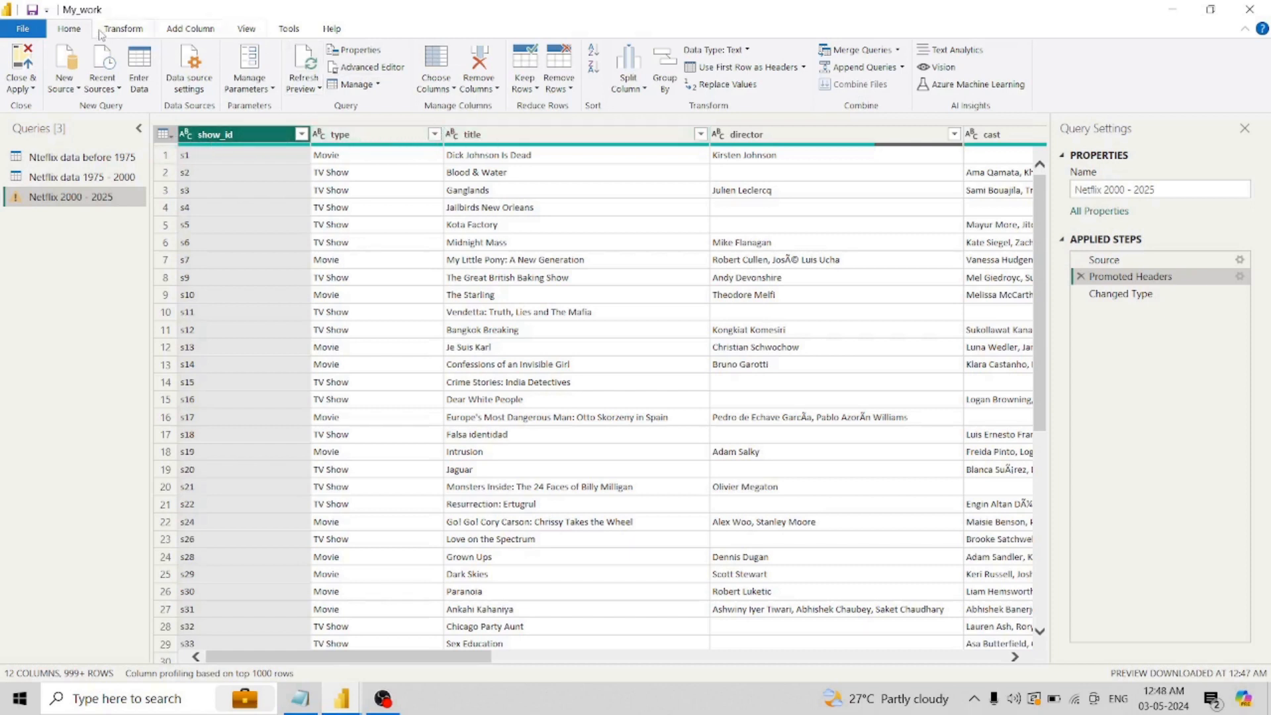
- Insert a step after Promoted Headers that uses the headers as the first row
click(803, 68)
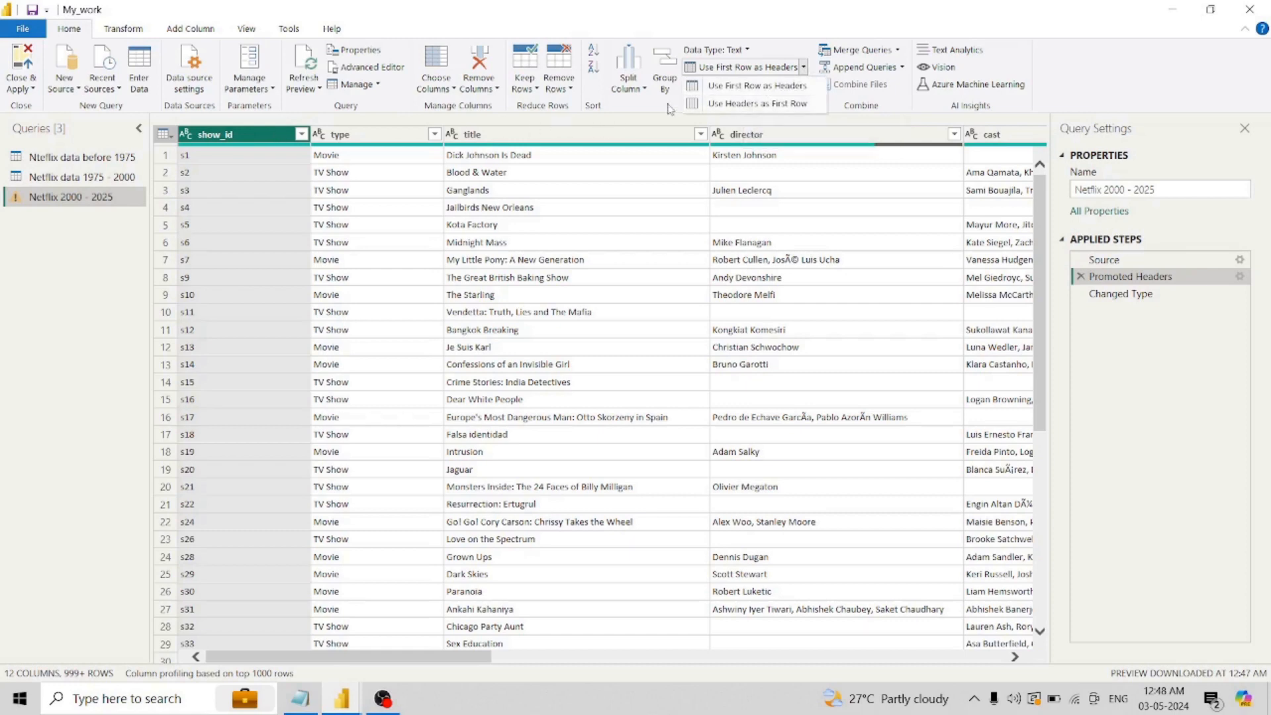
click(745, 105)
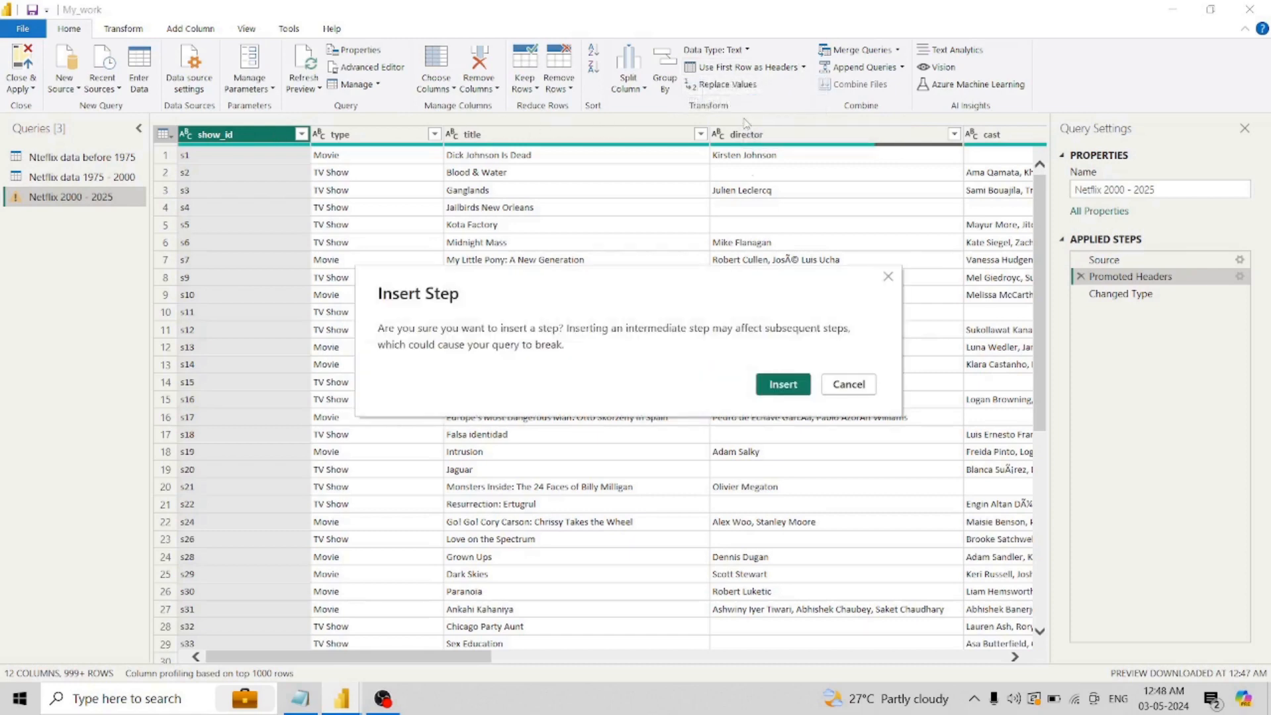
click(783, 385)
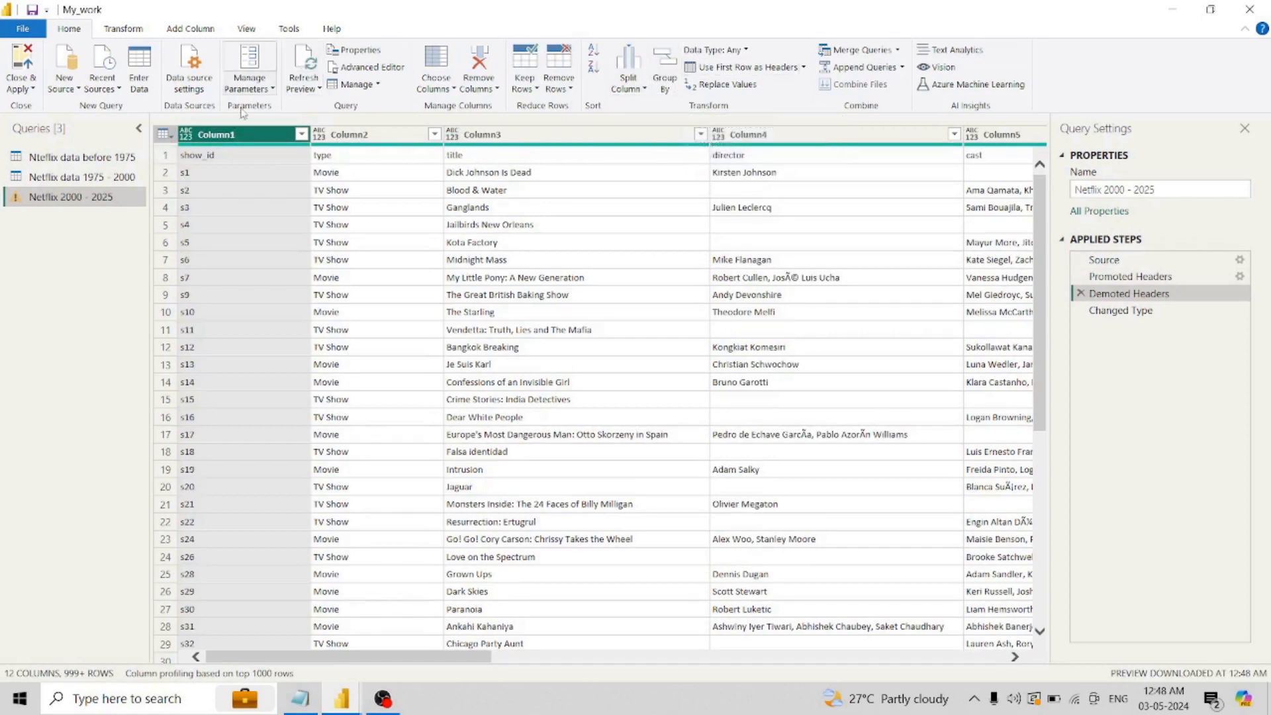
- Review the table-level operations, the header options and the row-removal options for Netflix 2000 - 2025
click(163, 135)
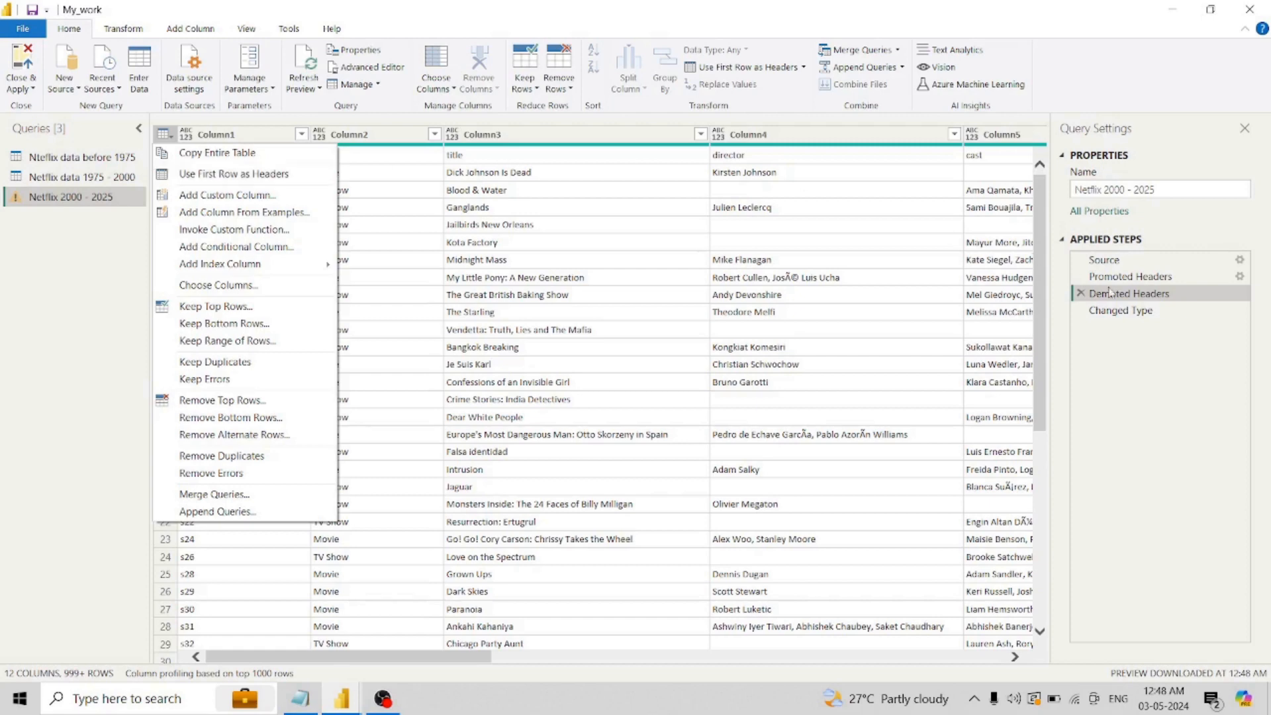
click(804, 68)
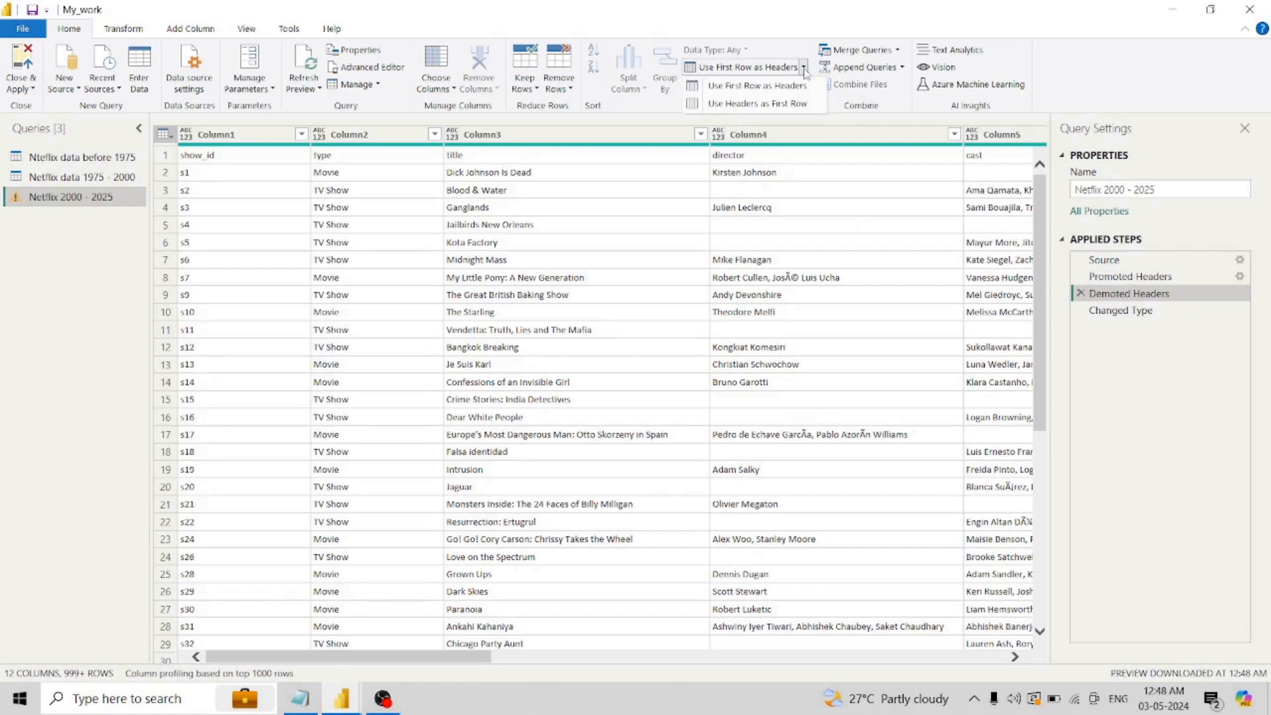
click(570, 90)
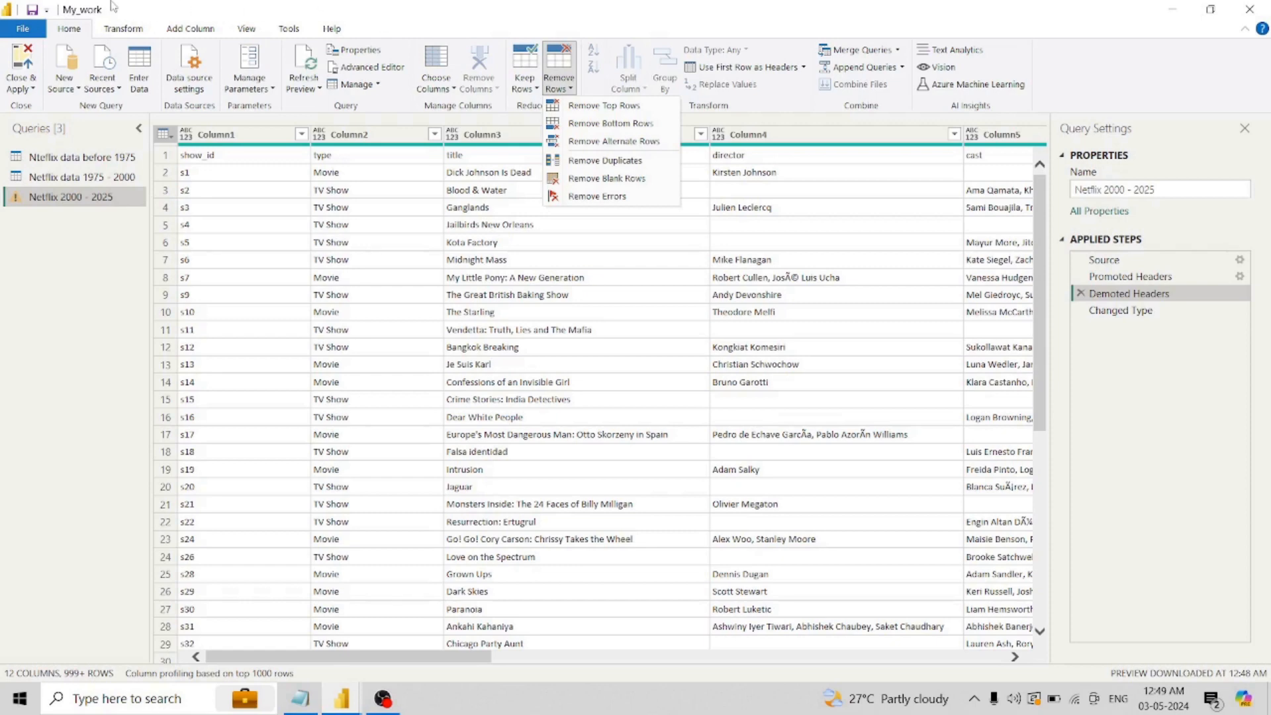
- Save the My_work file
click(32, 11)
click(32, 11)
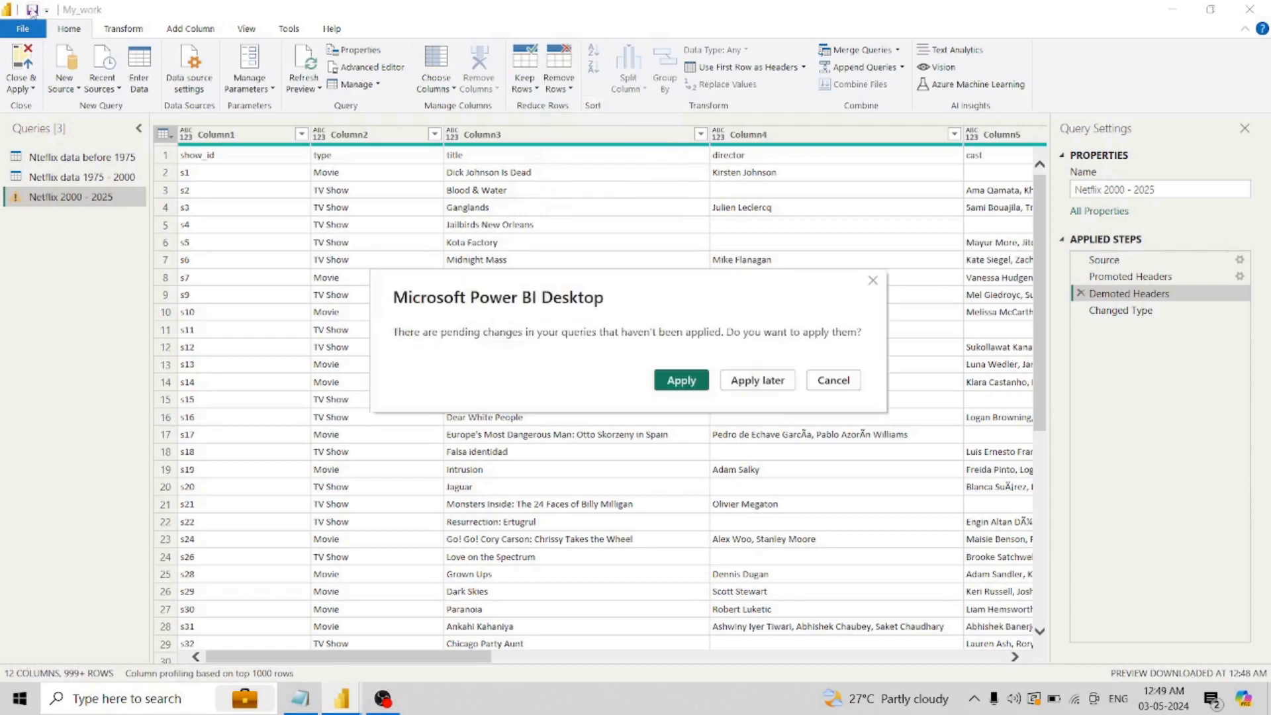